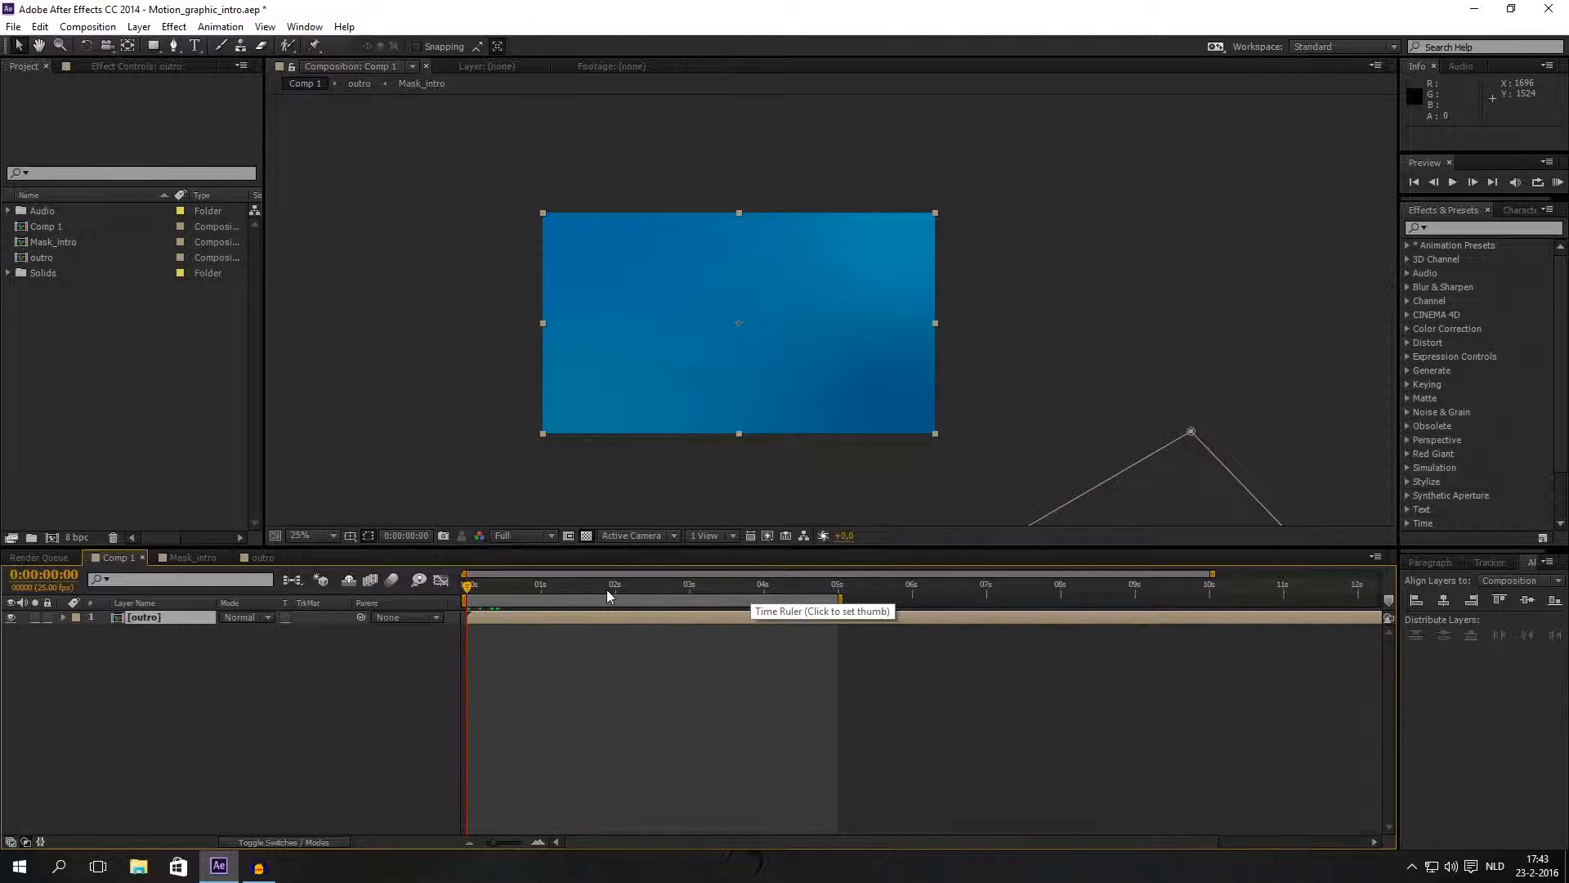
Step: Scrub through the Comp 1 timeline to examine the outro's text and its closing transition
drag(469, 585, 799, 593)
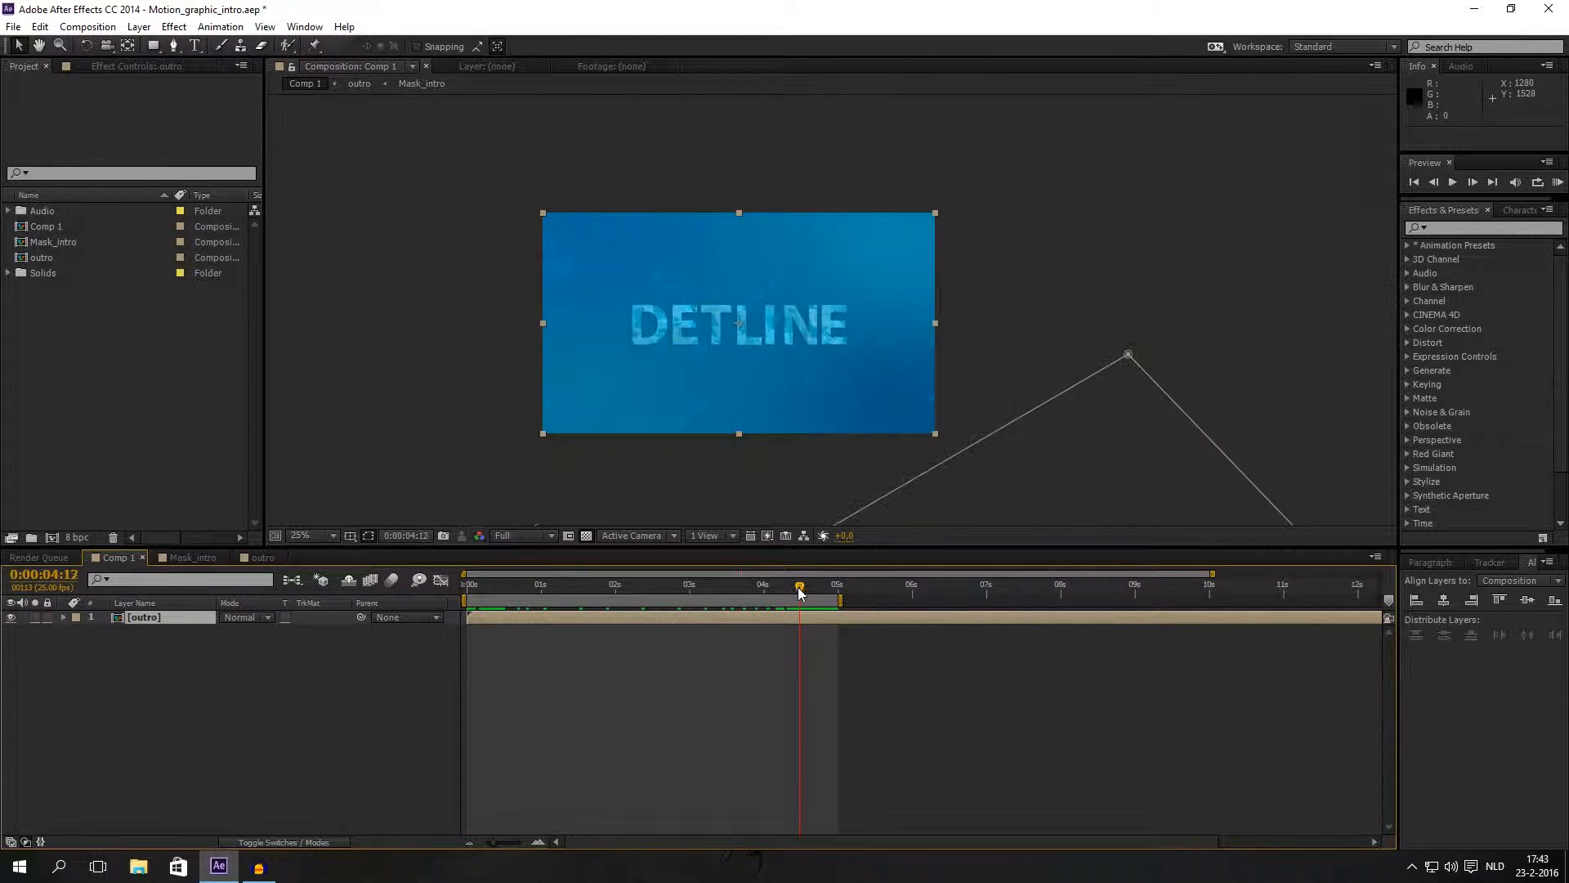
click(626, 695)
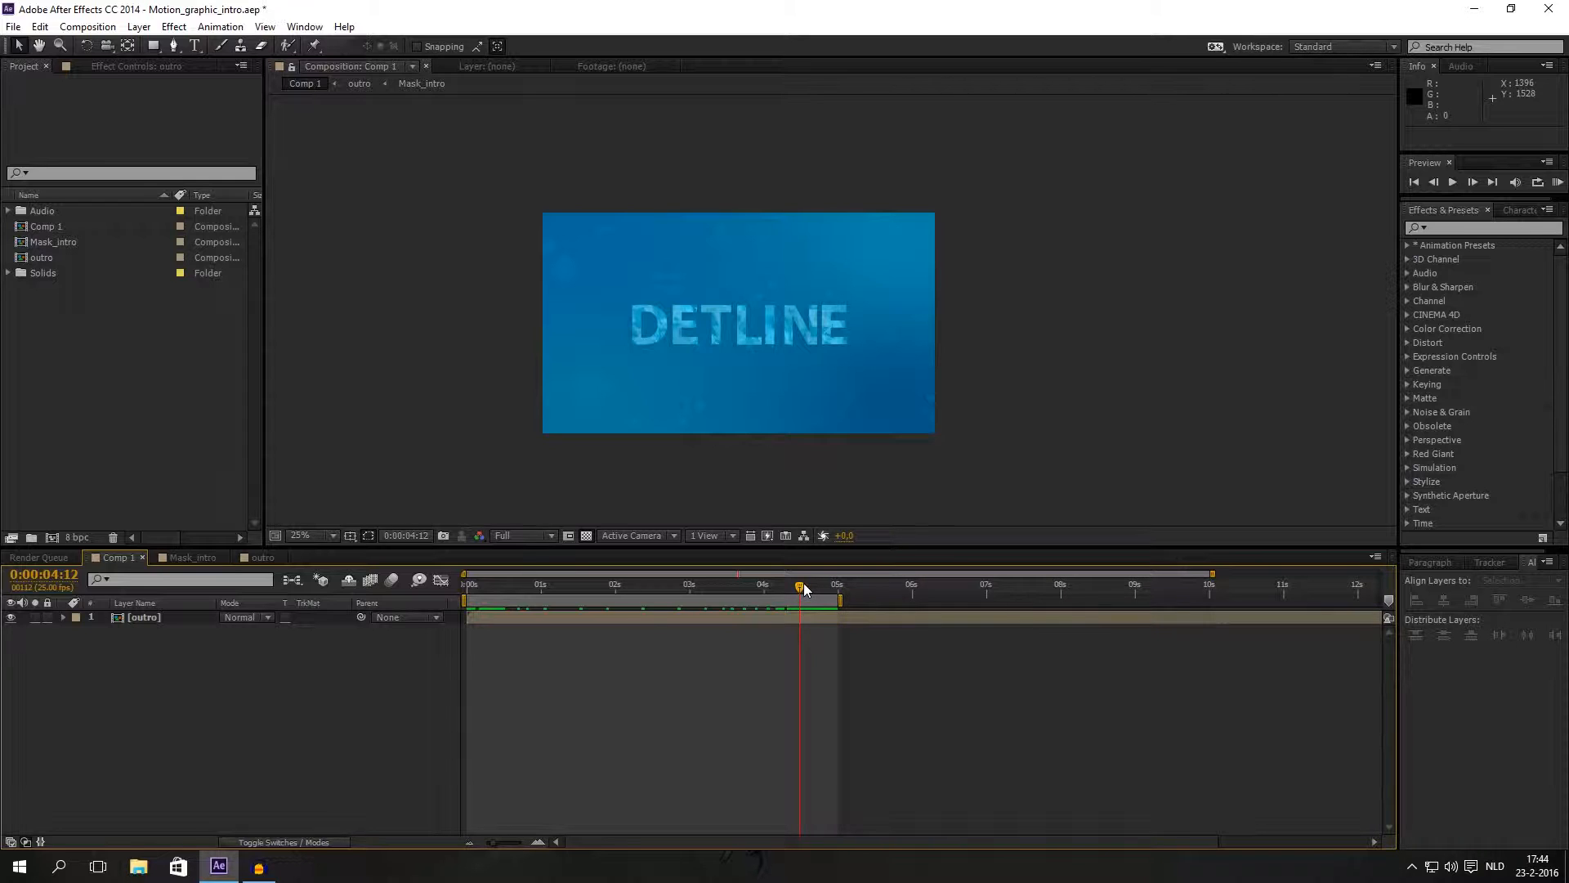
drag(800, 585, 785, 583)
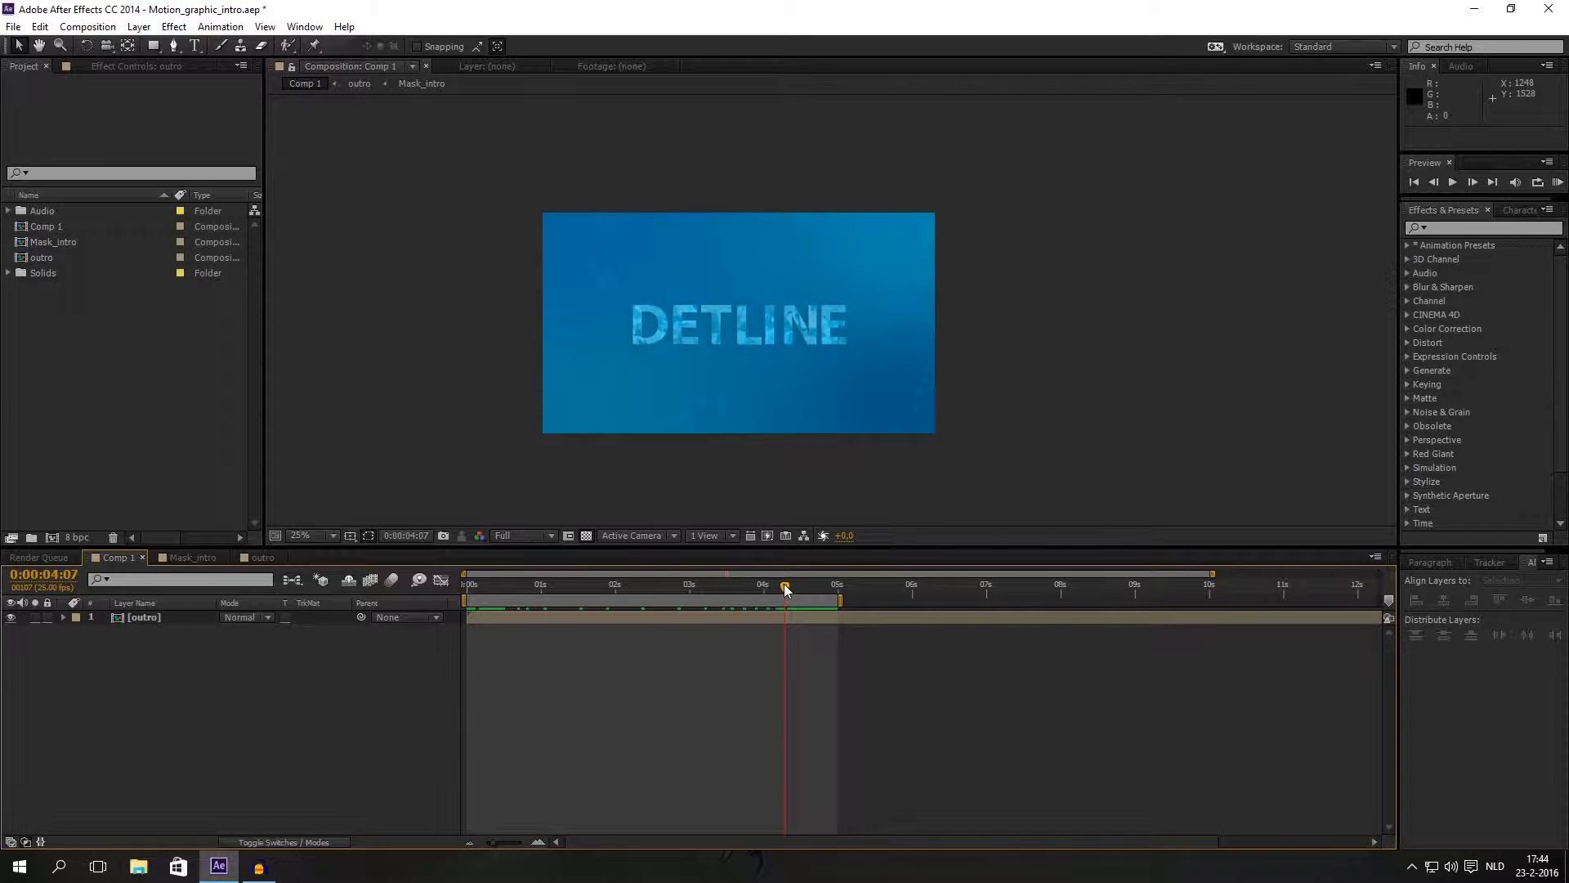
click(157, 619)
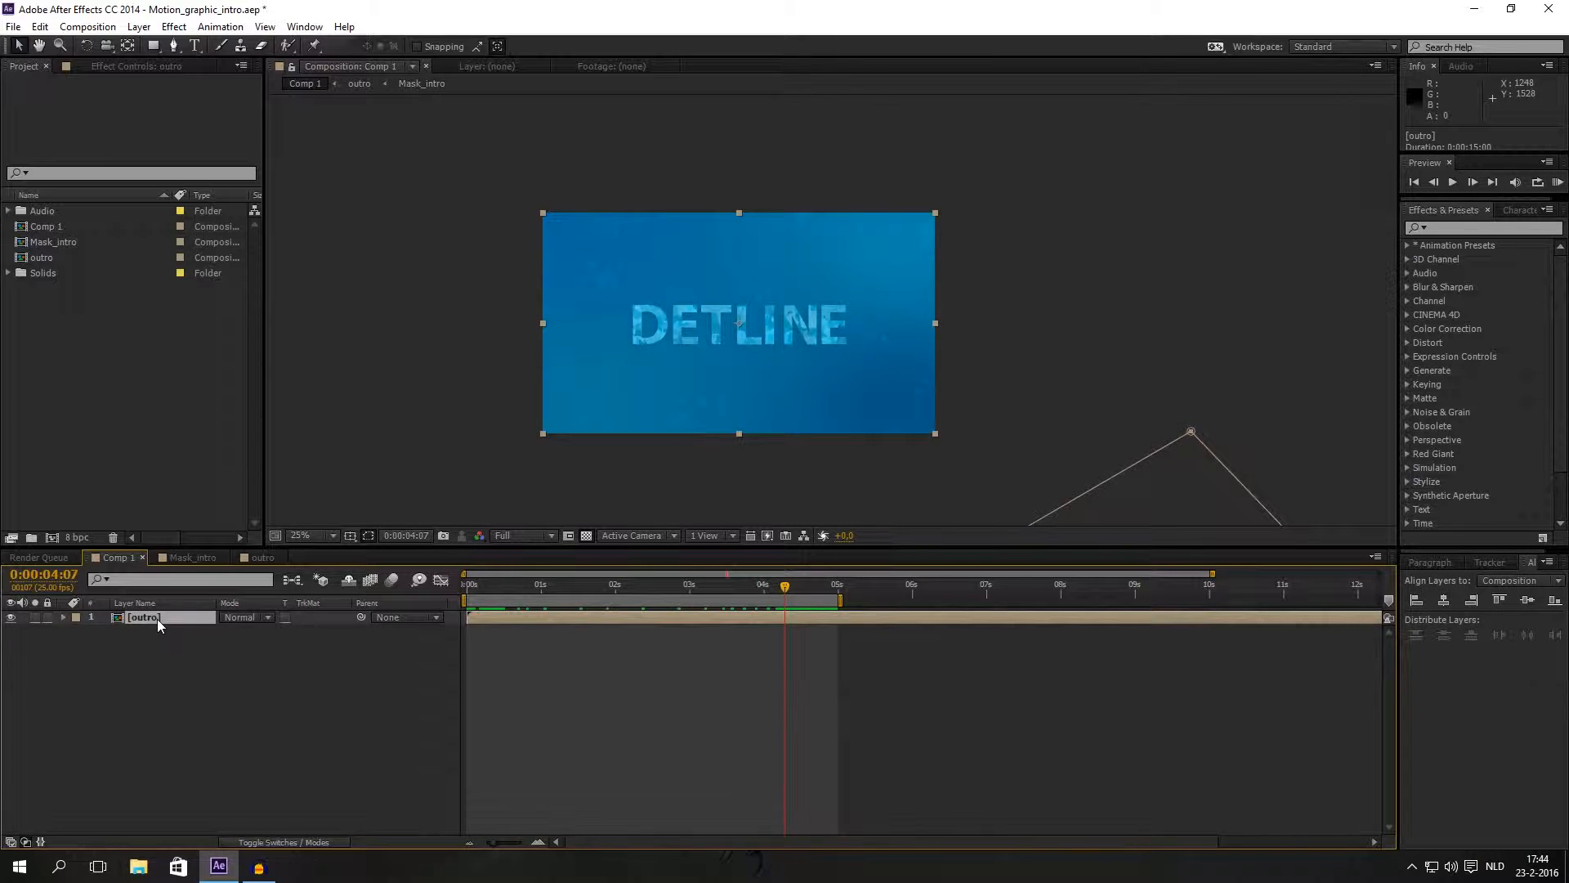
drag(788, 585, 809, 585)
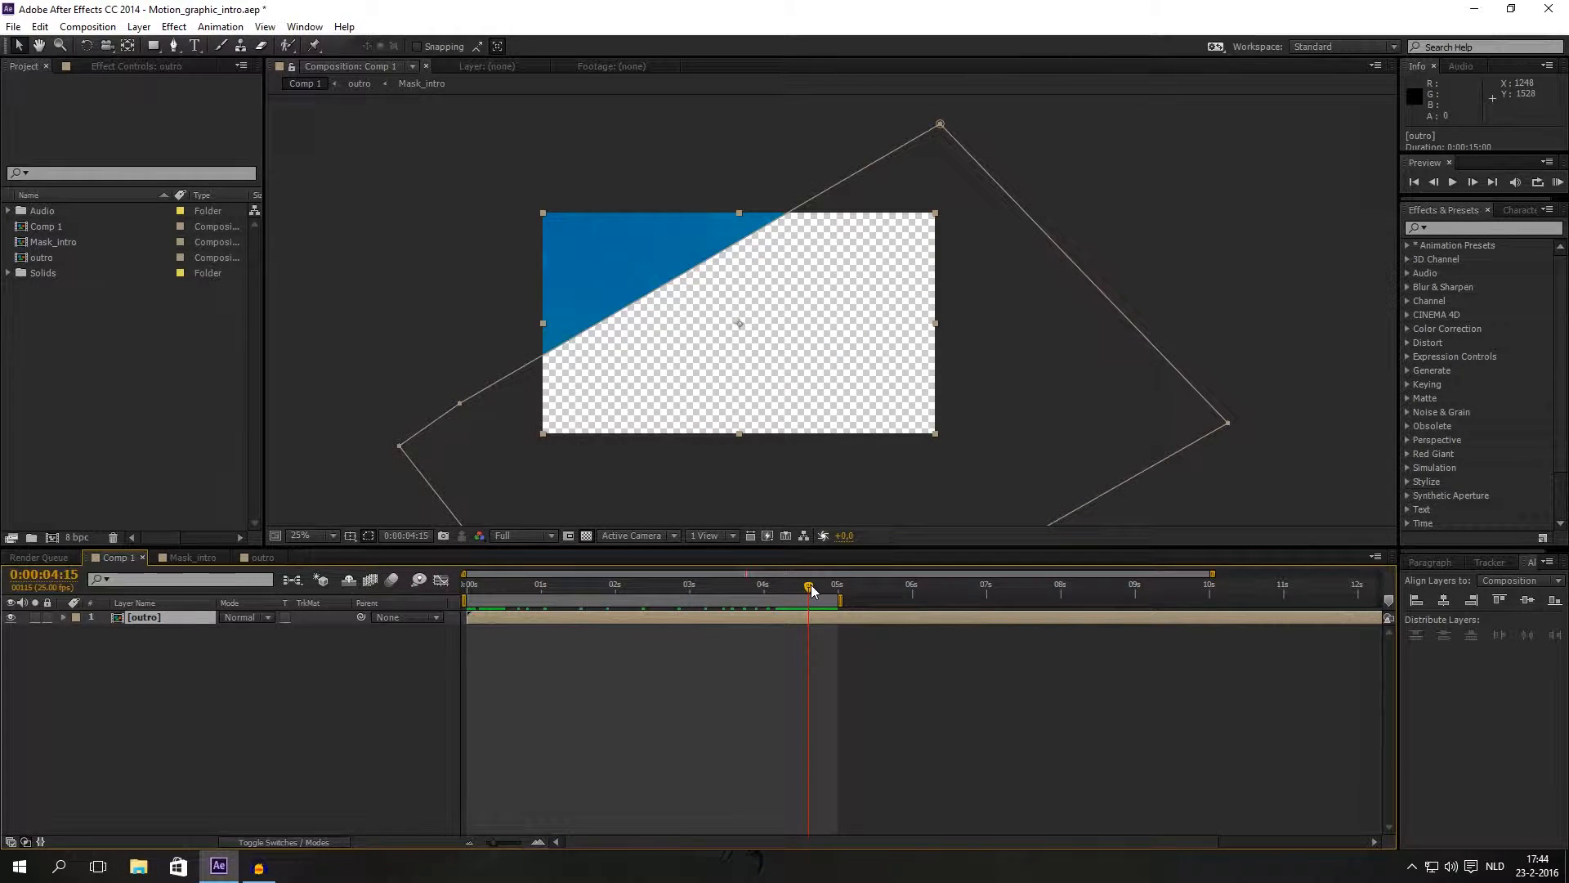
click(238, 664)
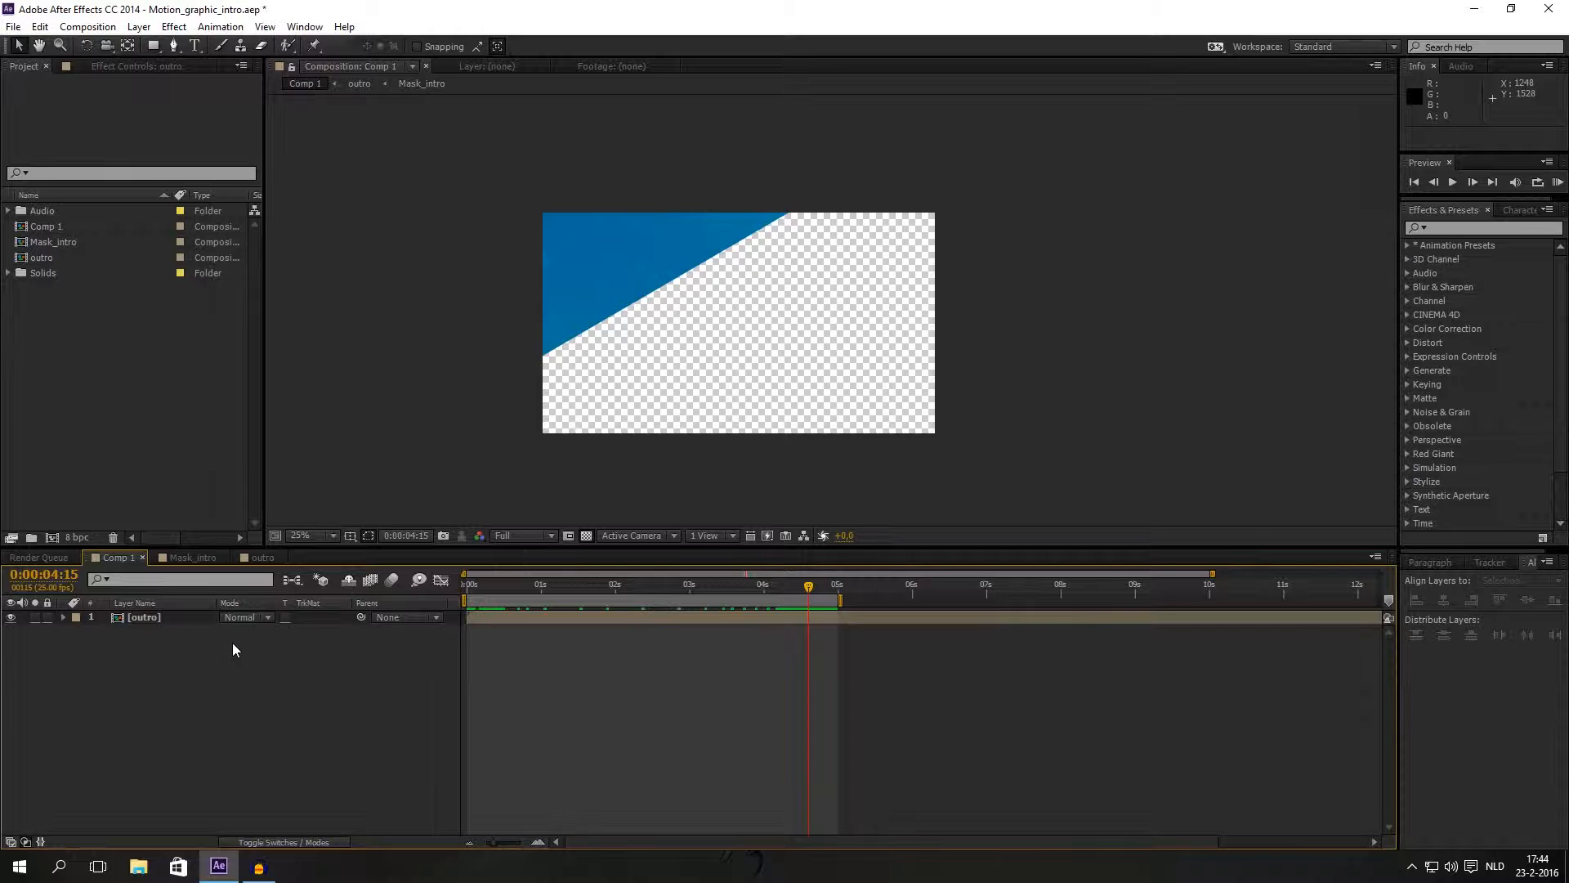
Step: Add Comp 1 with its outro layer to the render queue as a pre-render
click(151, 622)
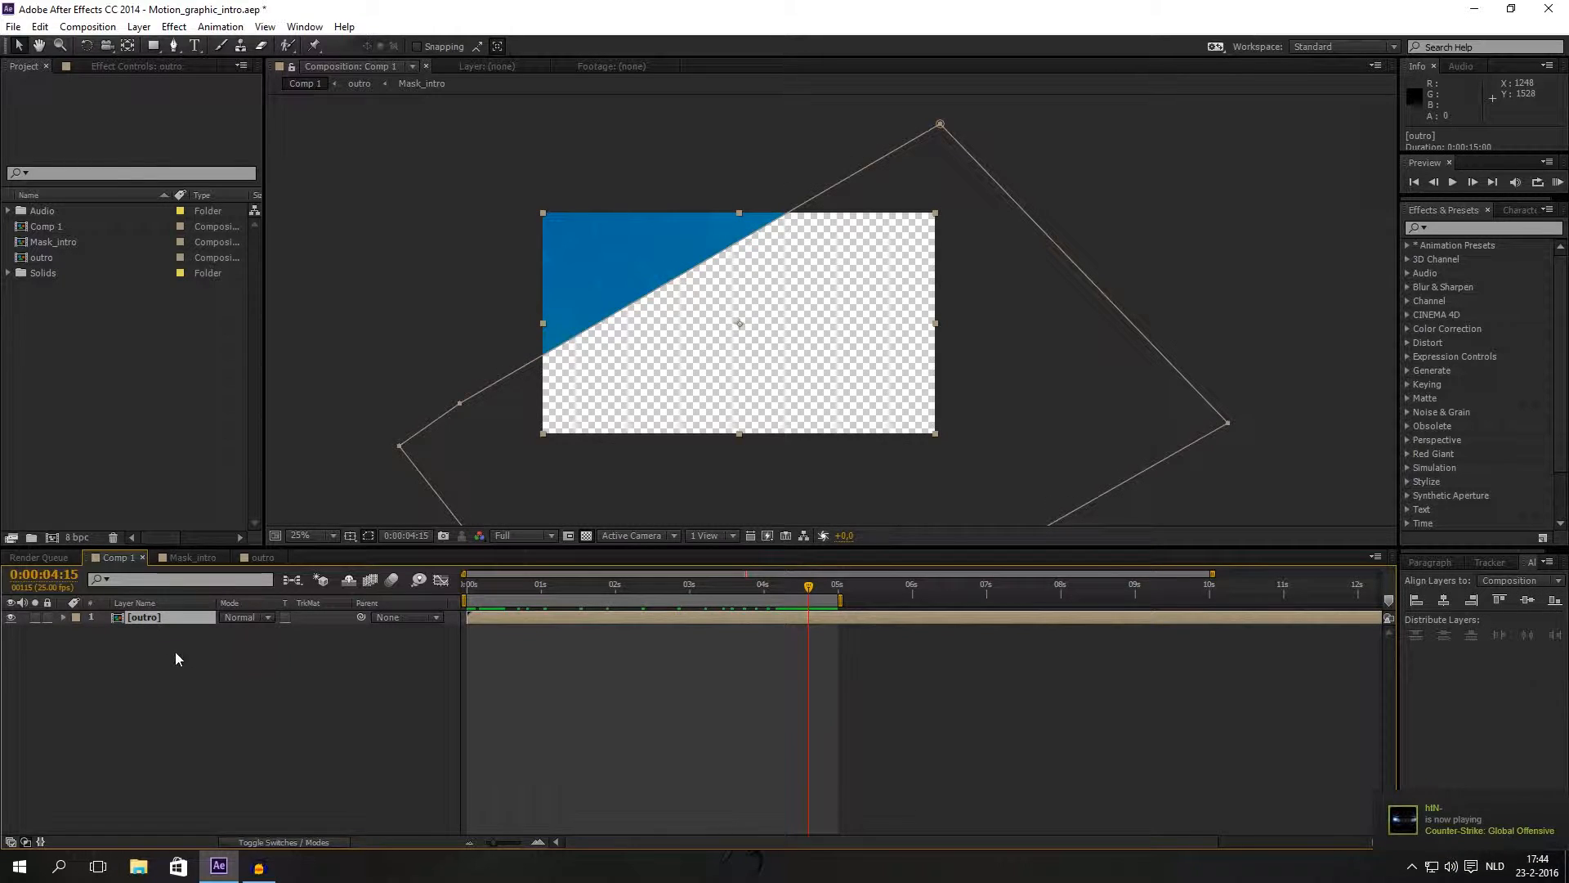
click(102, 29)
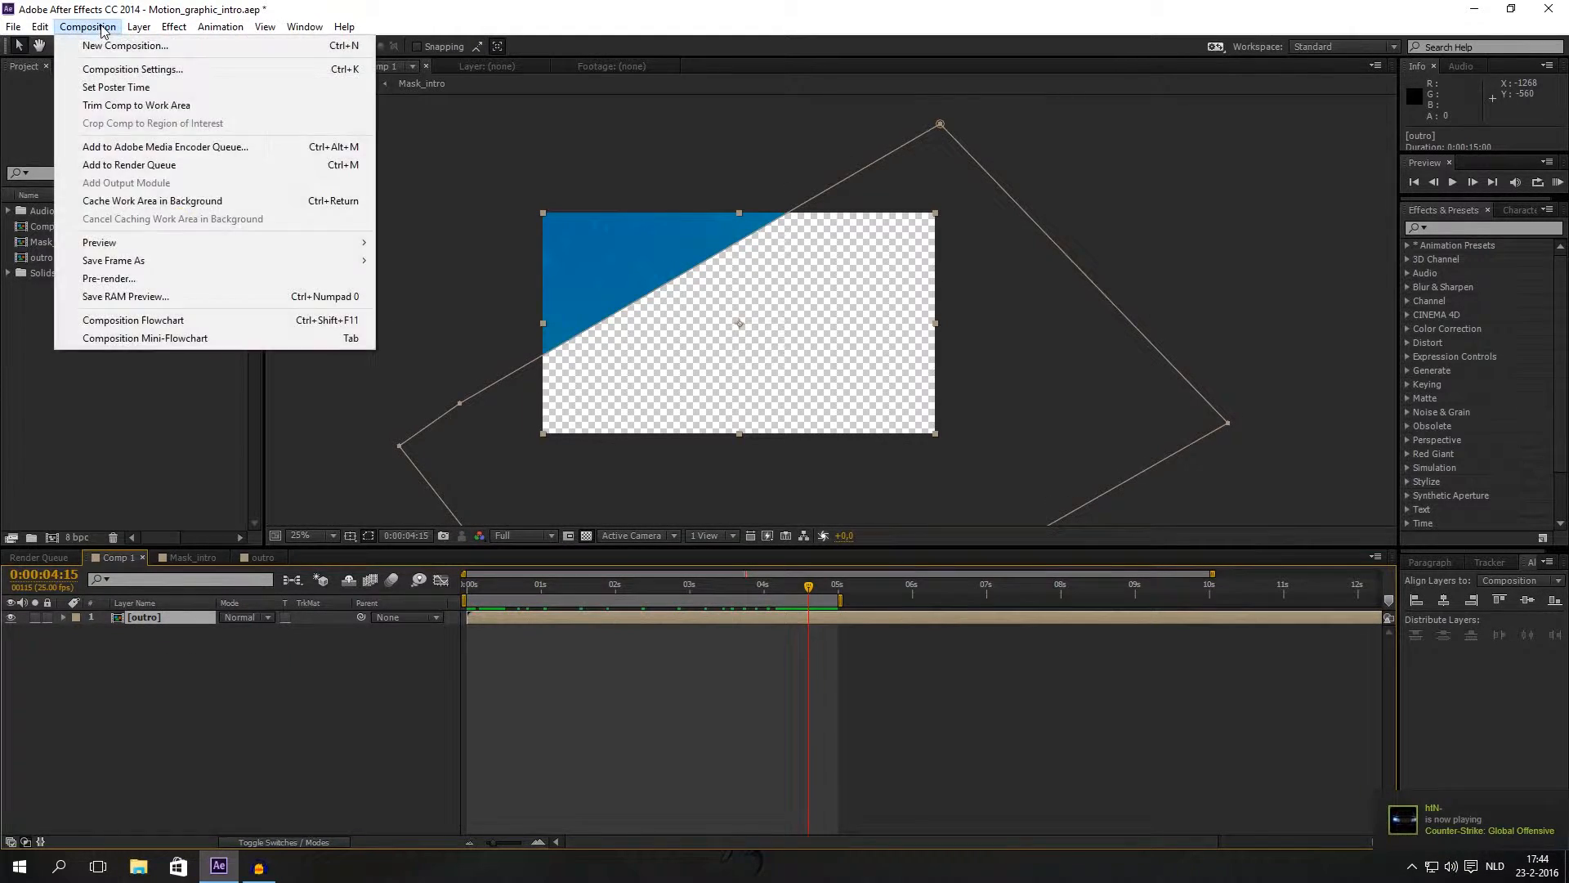
click(134, 277)
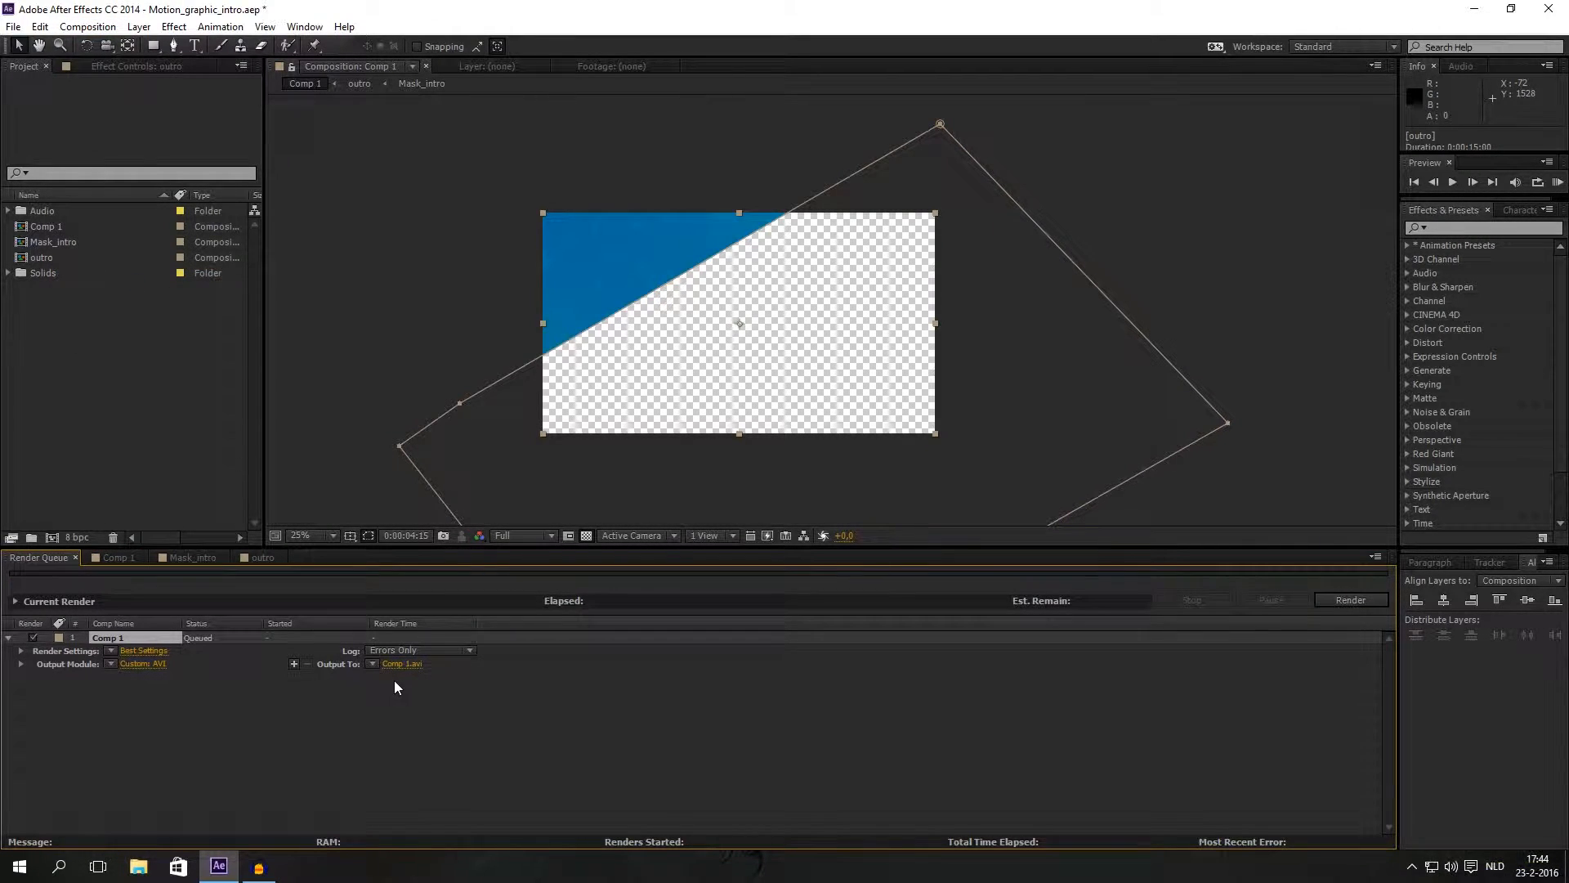
Step: Configure the render's output module with AVI format and RGB + Alpha channels
click(149, 662)
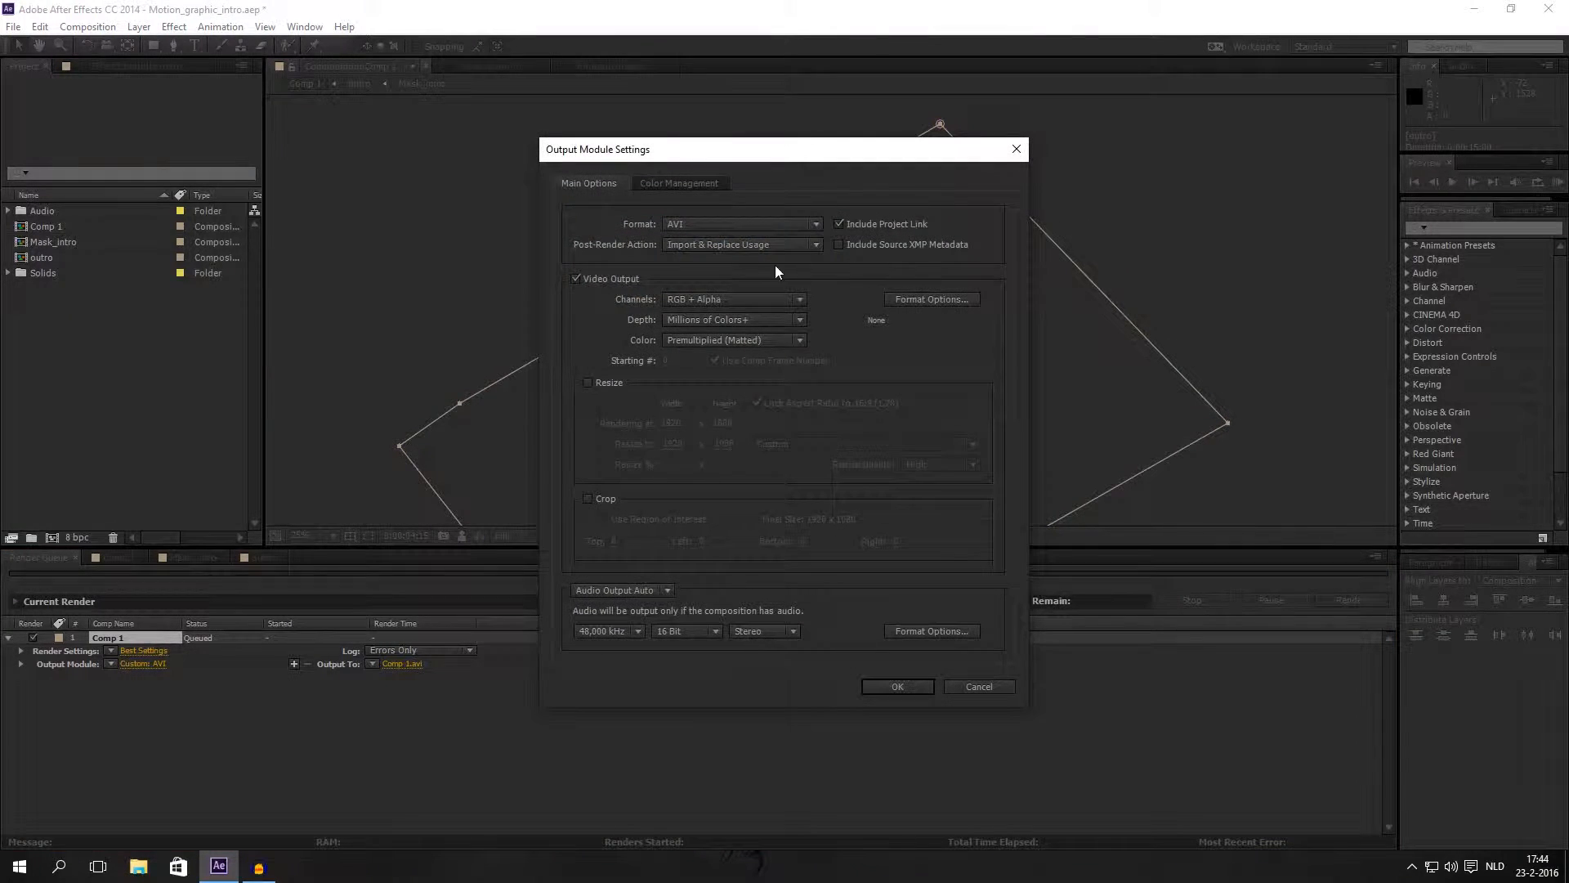
click(715, 221)
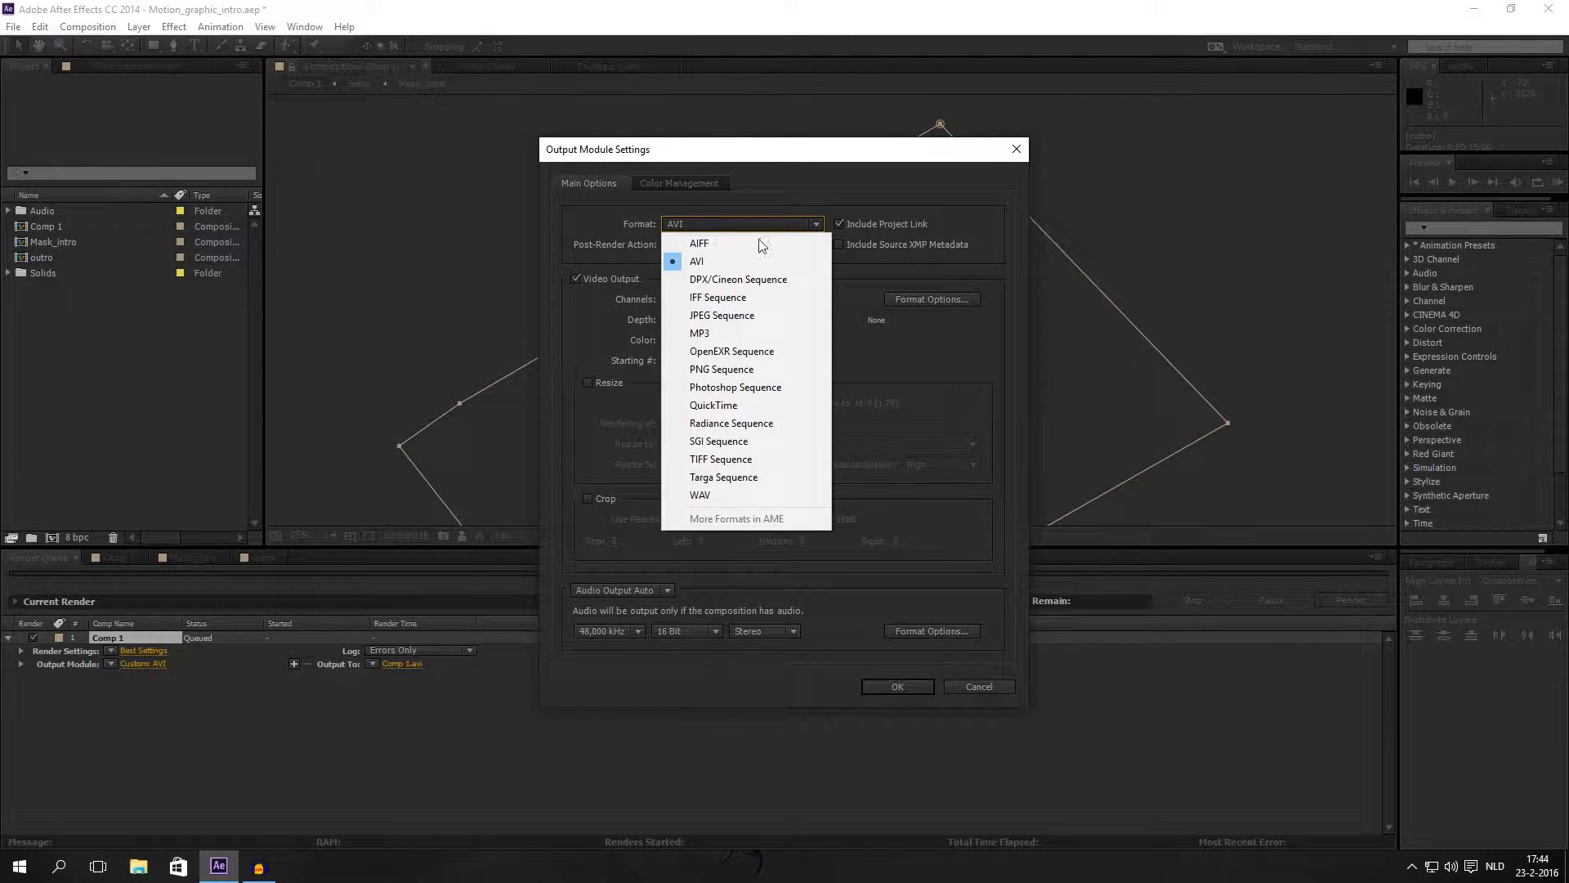
click(717, 262)
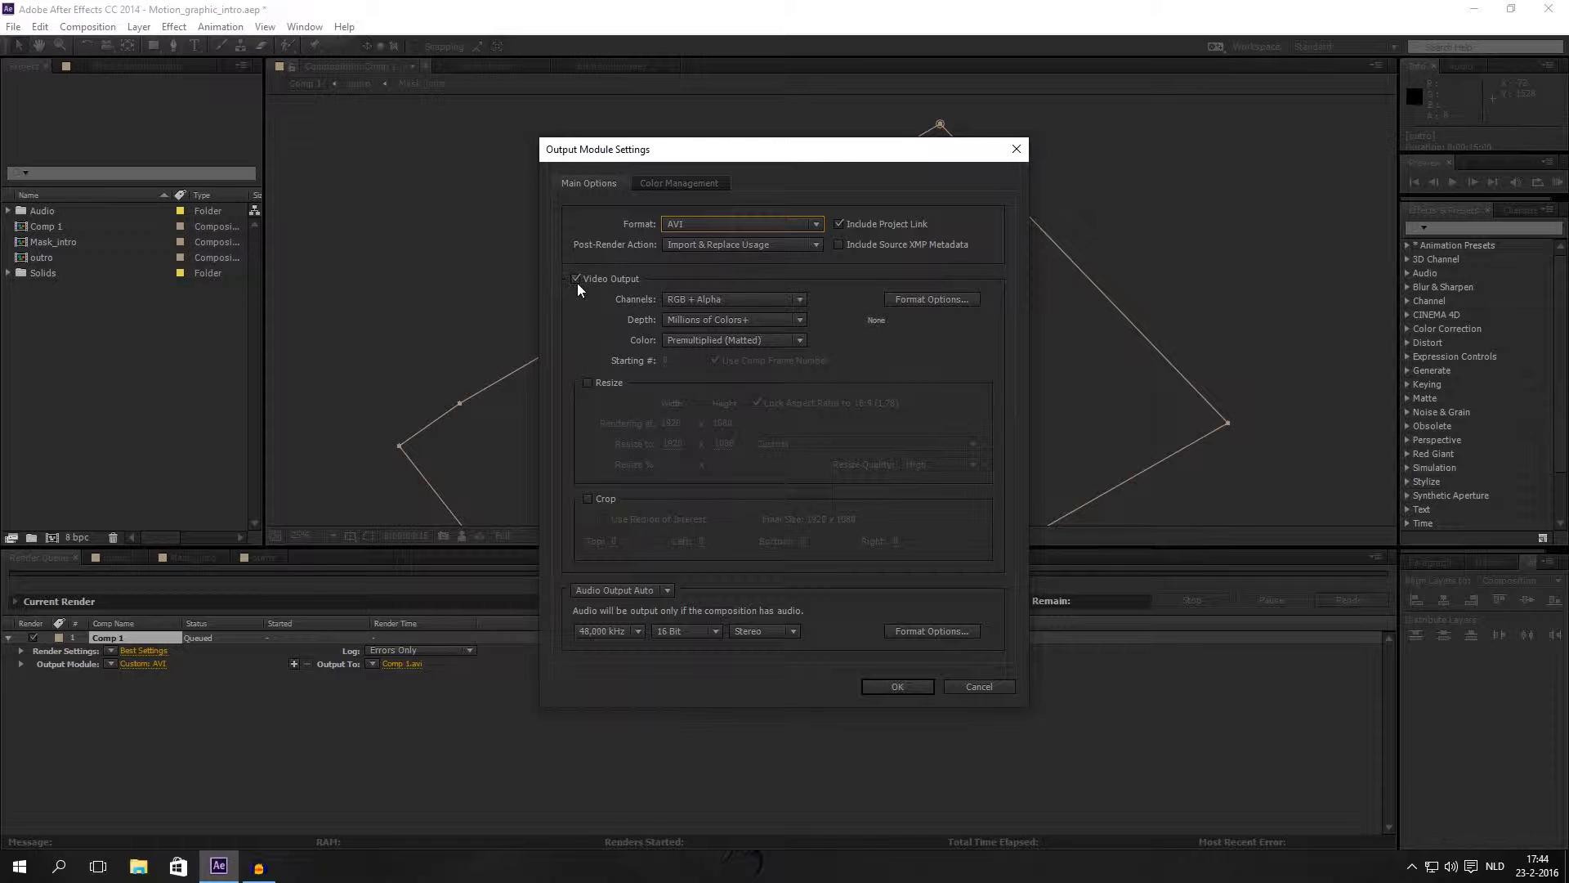
click(689, 297)
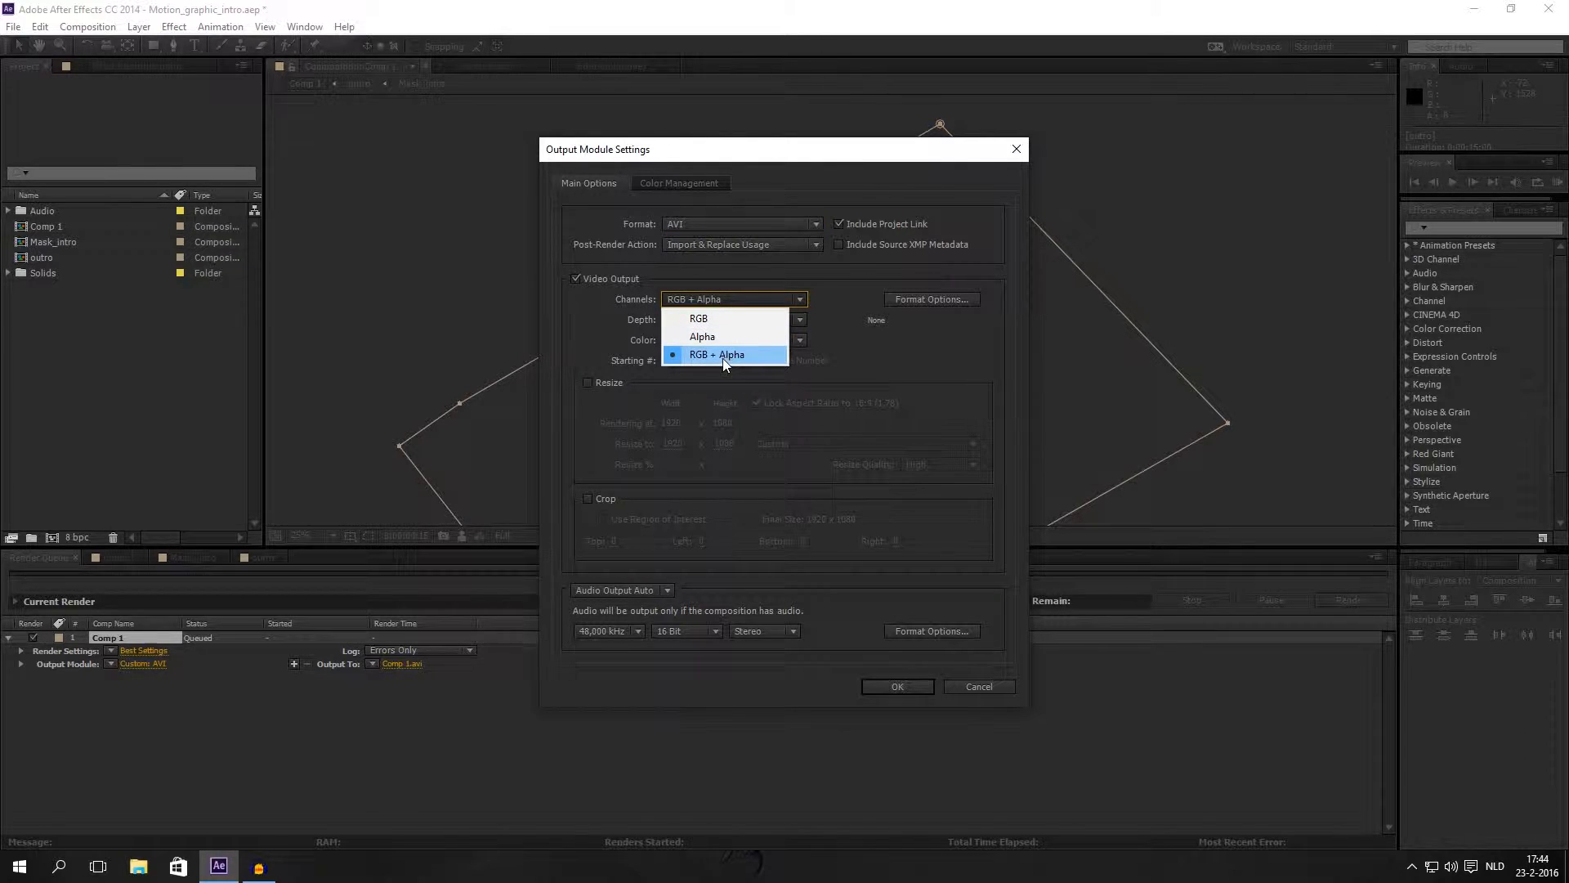
click(713, 333)
click(710, 296)
click(724, 351)
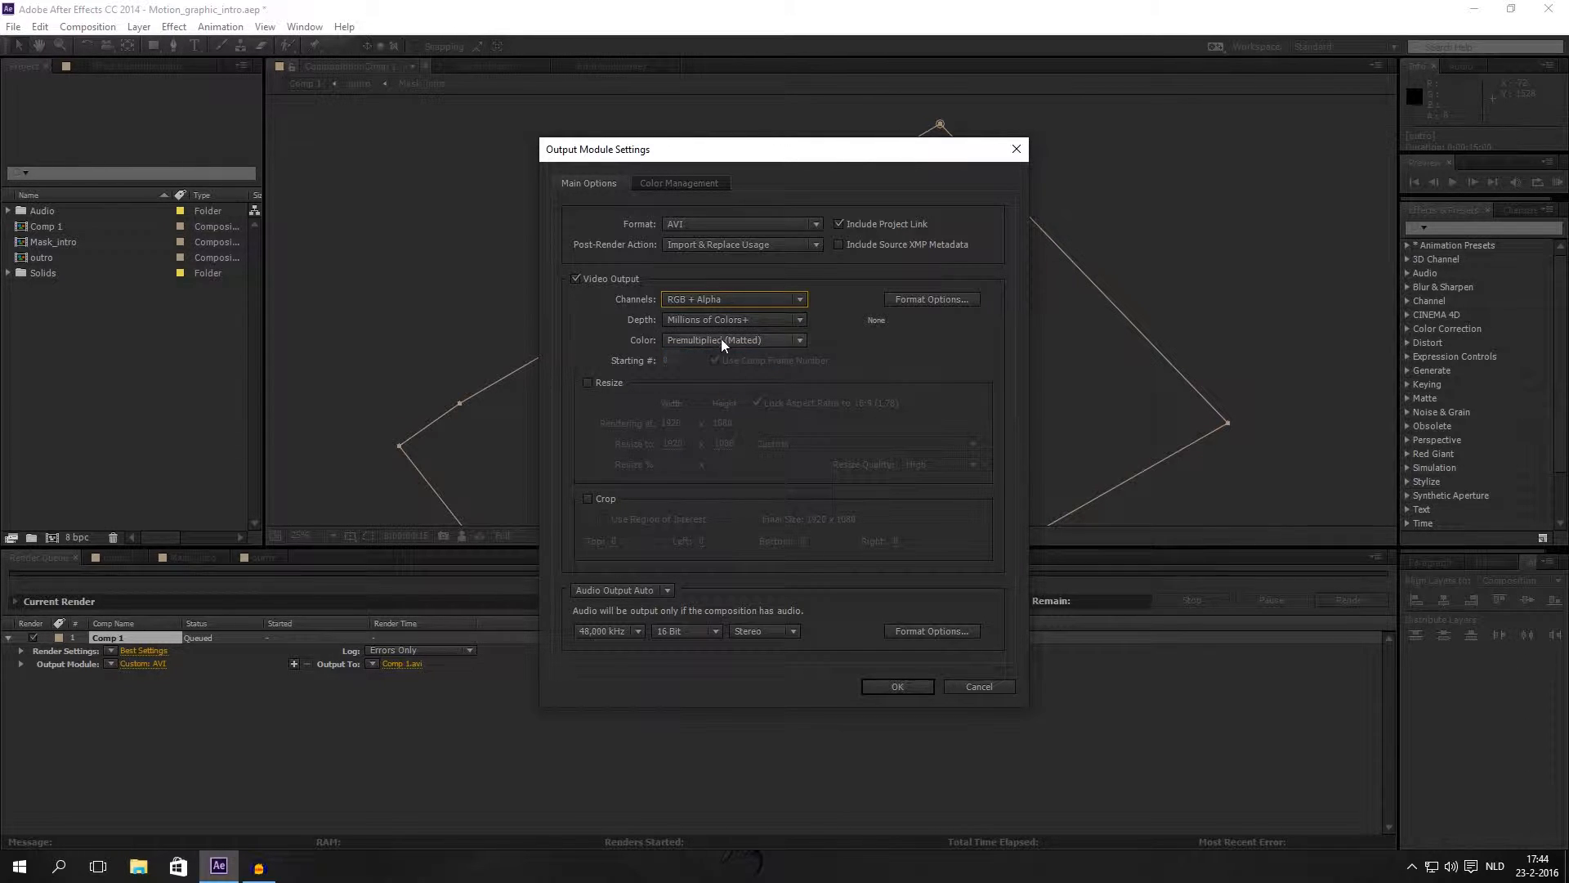
click(590, 381)
click(589, 382)
click(588, 383)
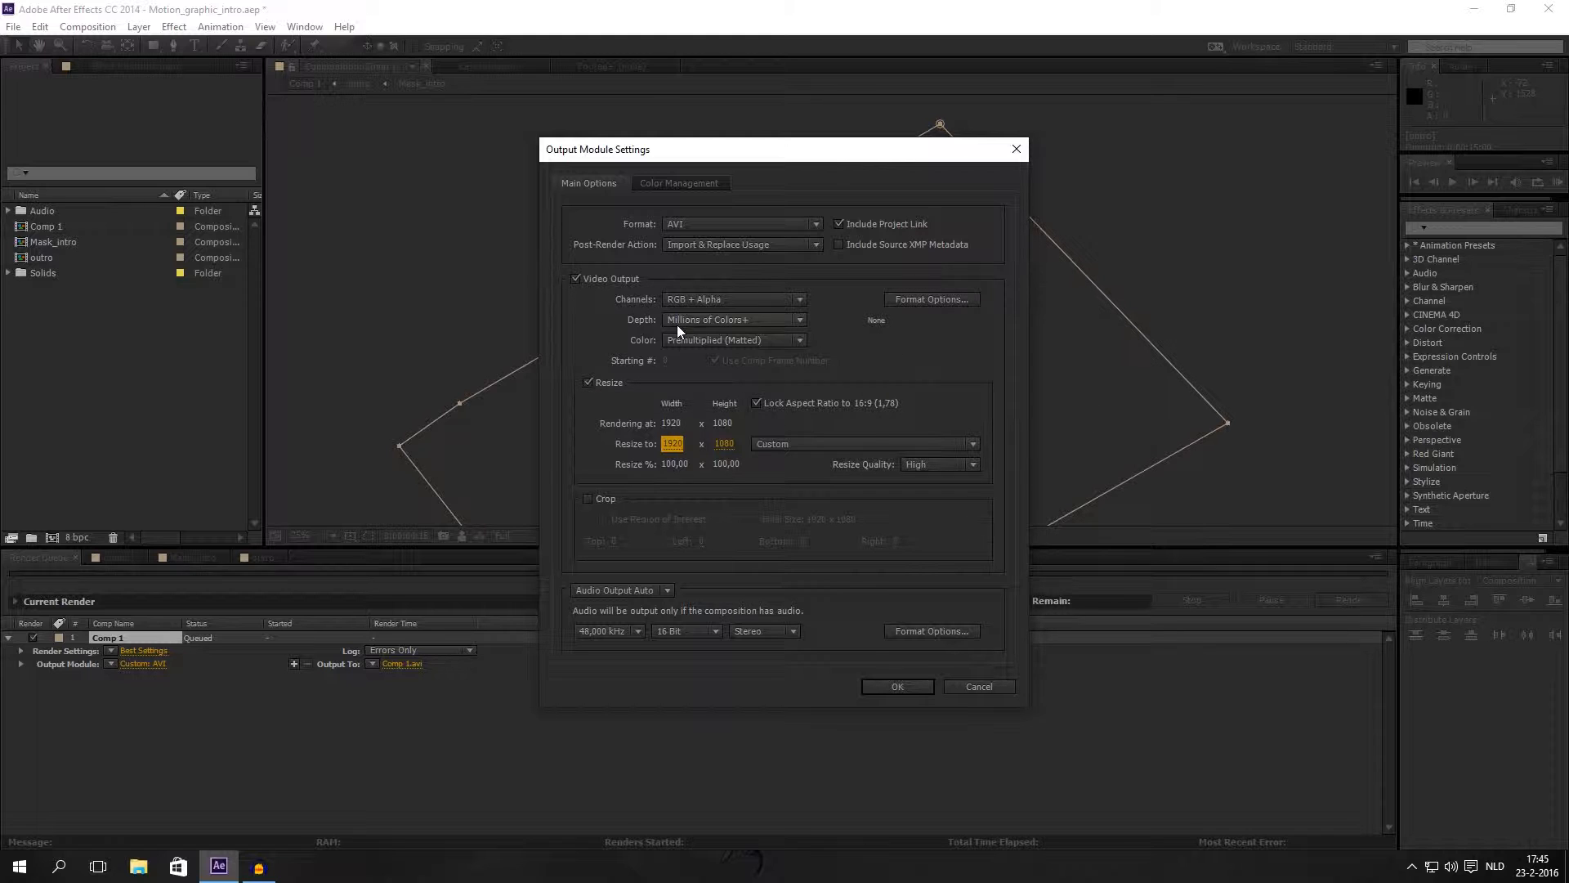
click(590, 381)
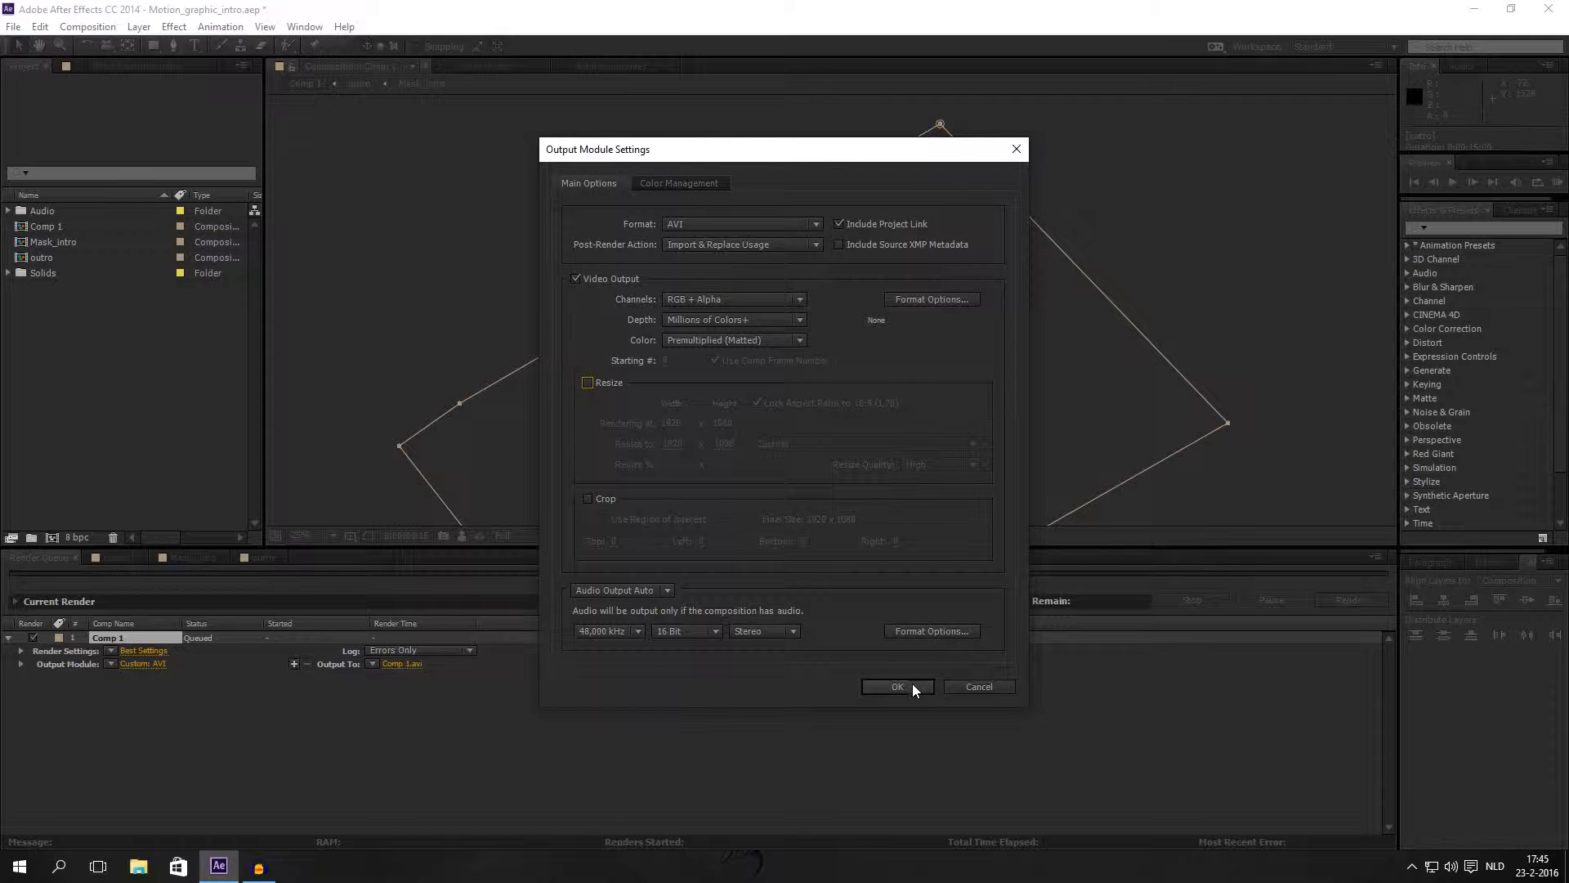
Step: Check the output module's color management options and accept the output settings
click(690, 182)
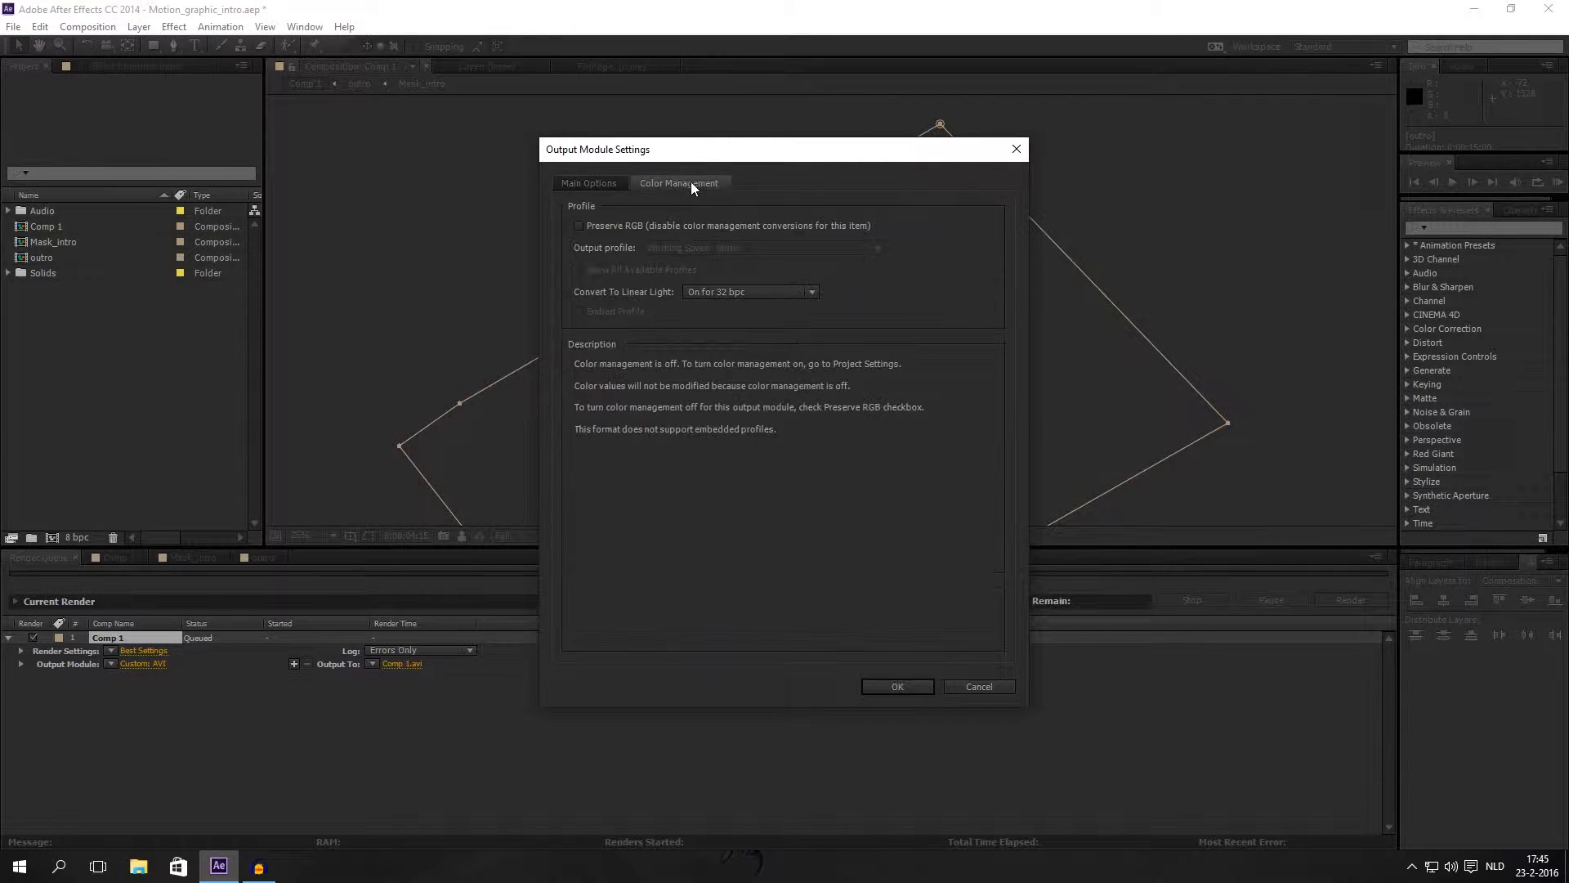
click(578, 184)
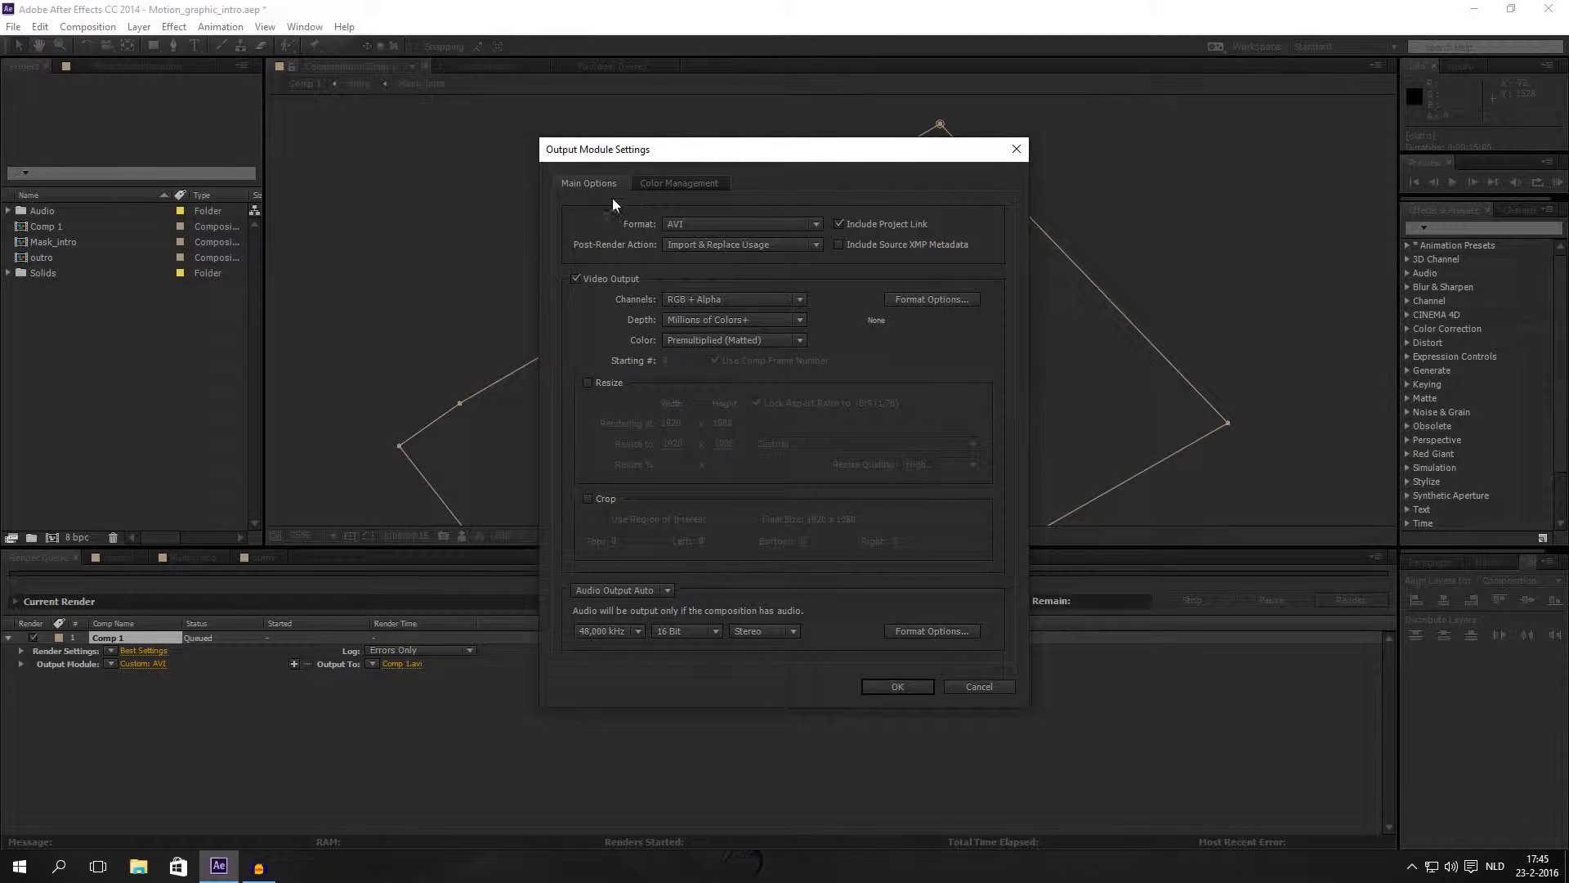
click(896, 687)
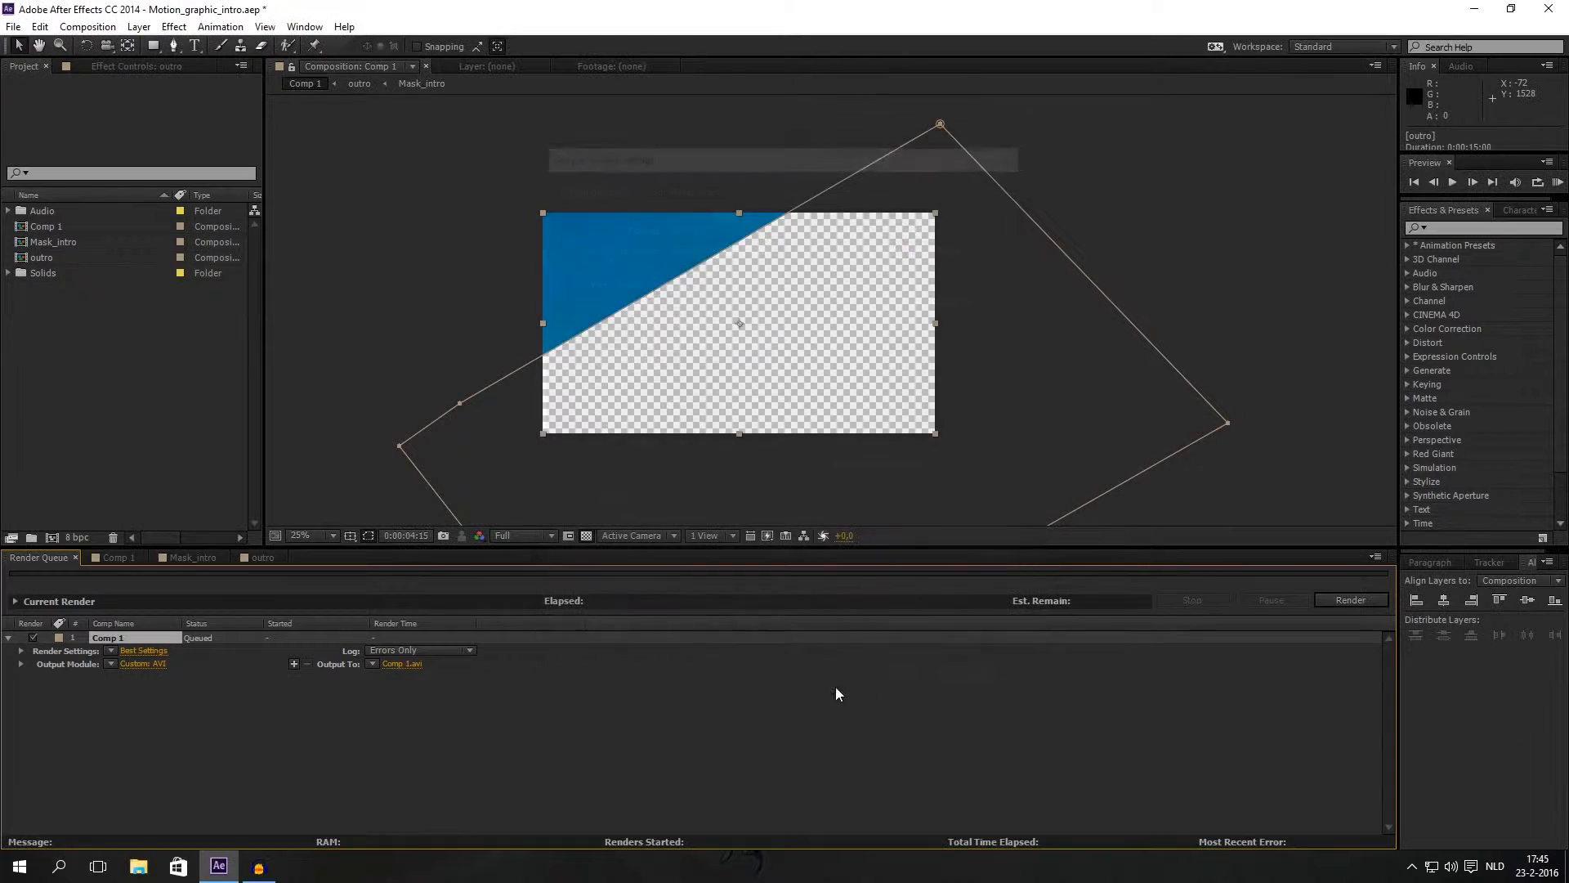
Step: Set the render's output file to an AVI named testalpha in the Bureaublad folder
click(405, 664)
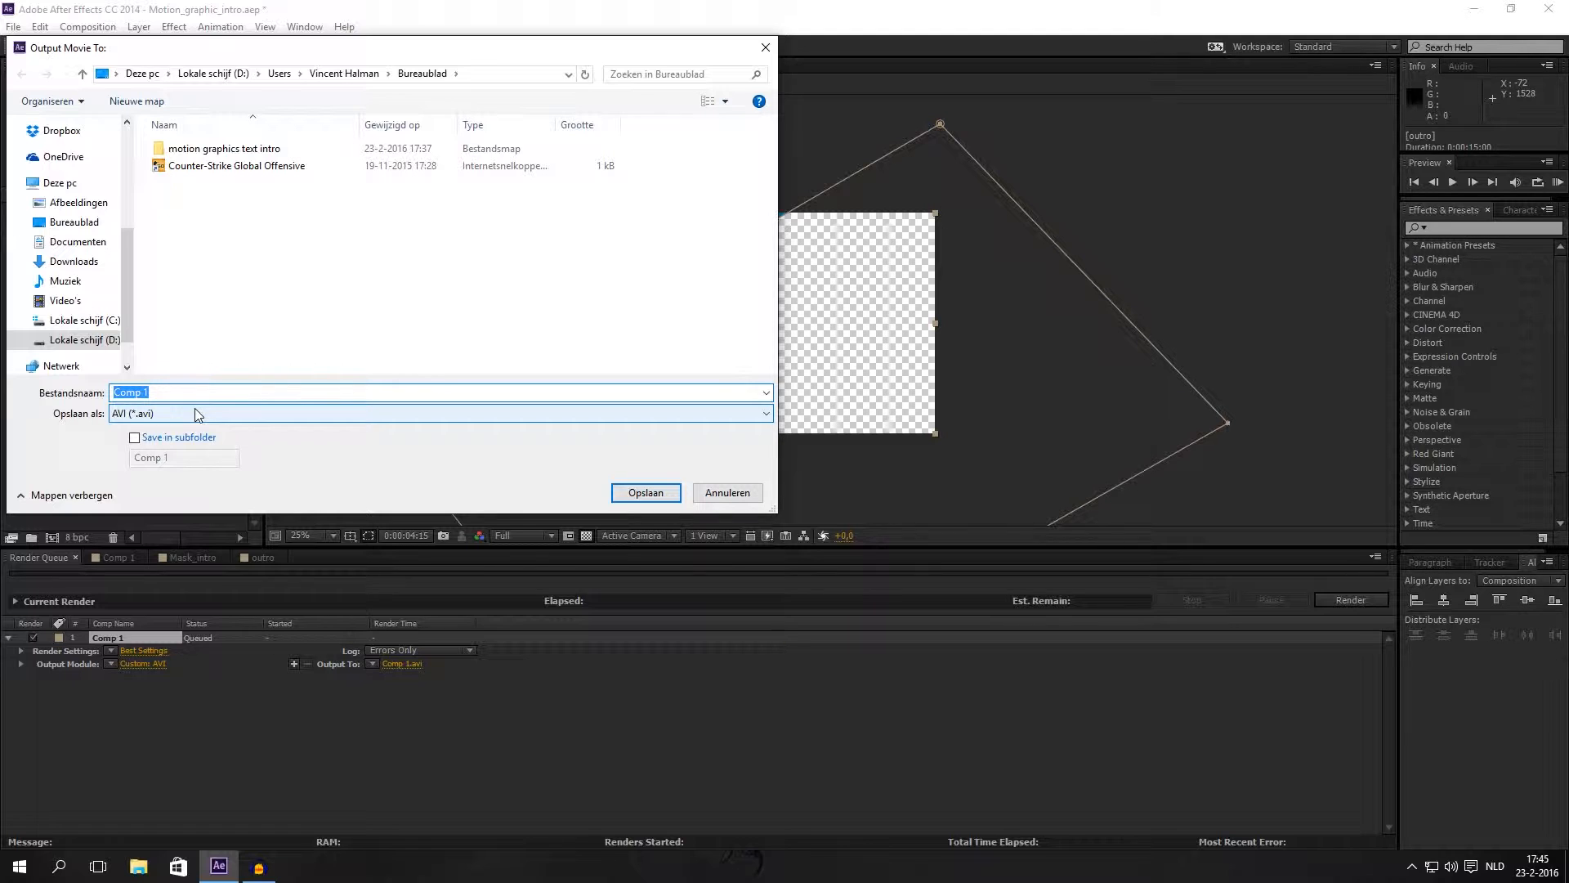
text(testalpha)
click(625, 493)
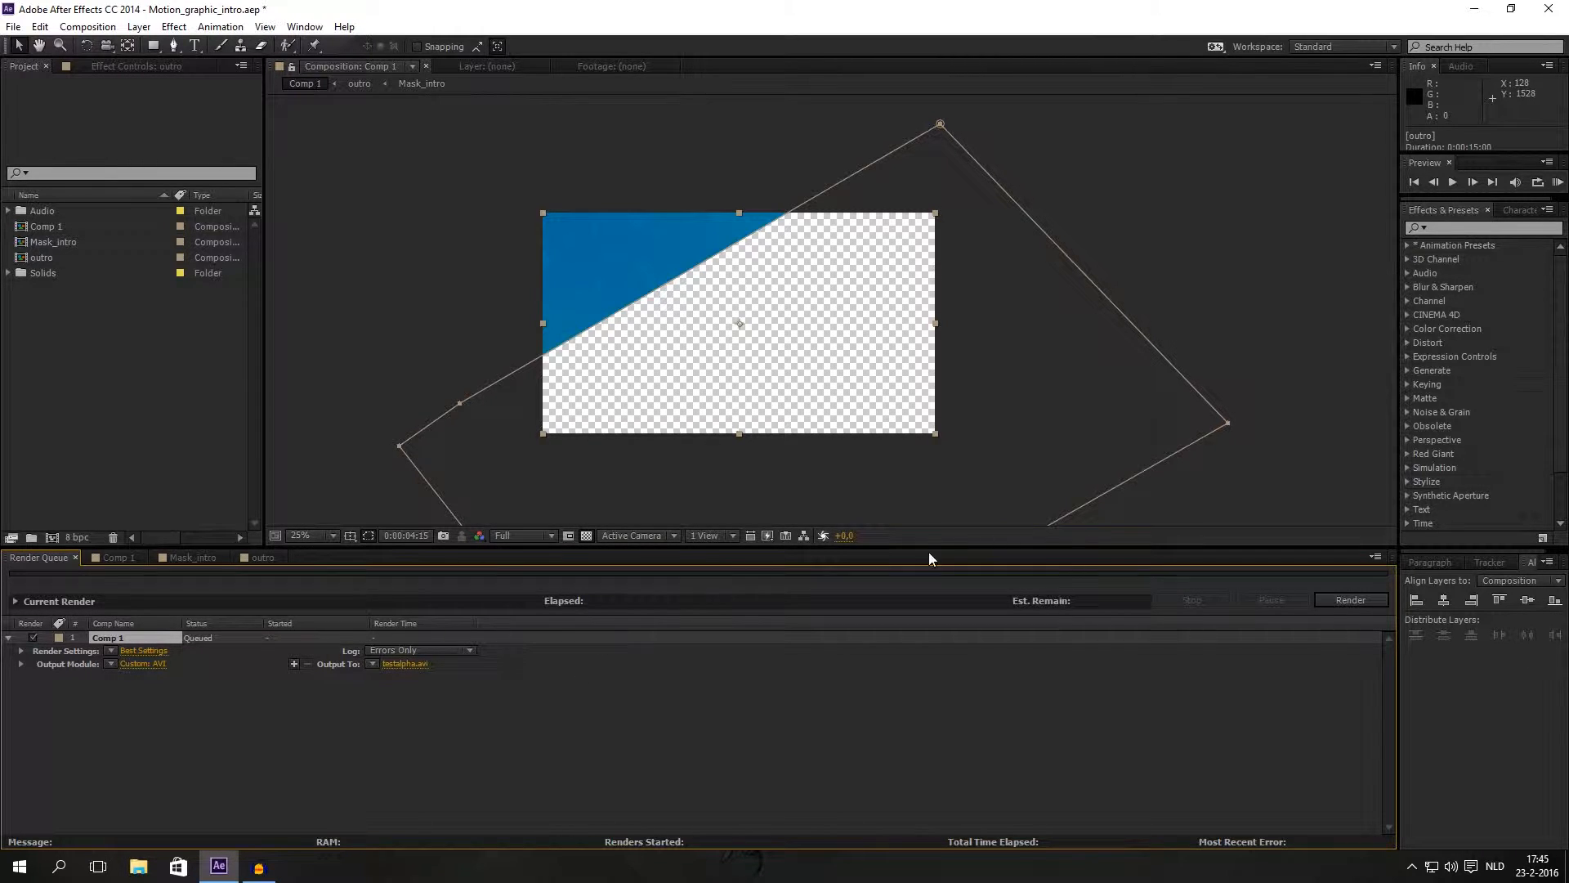
Step: Try to render the queued Comp 1
click(1344, 603)
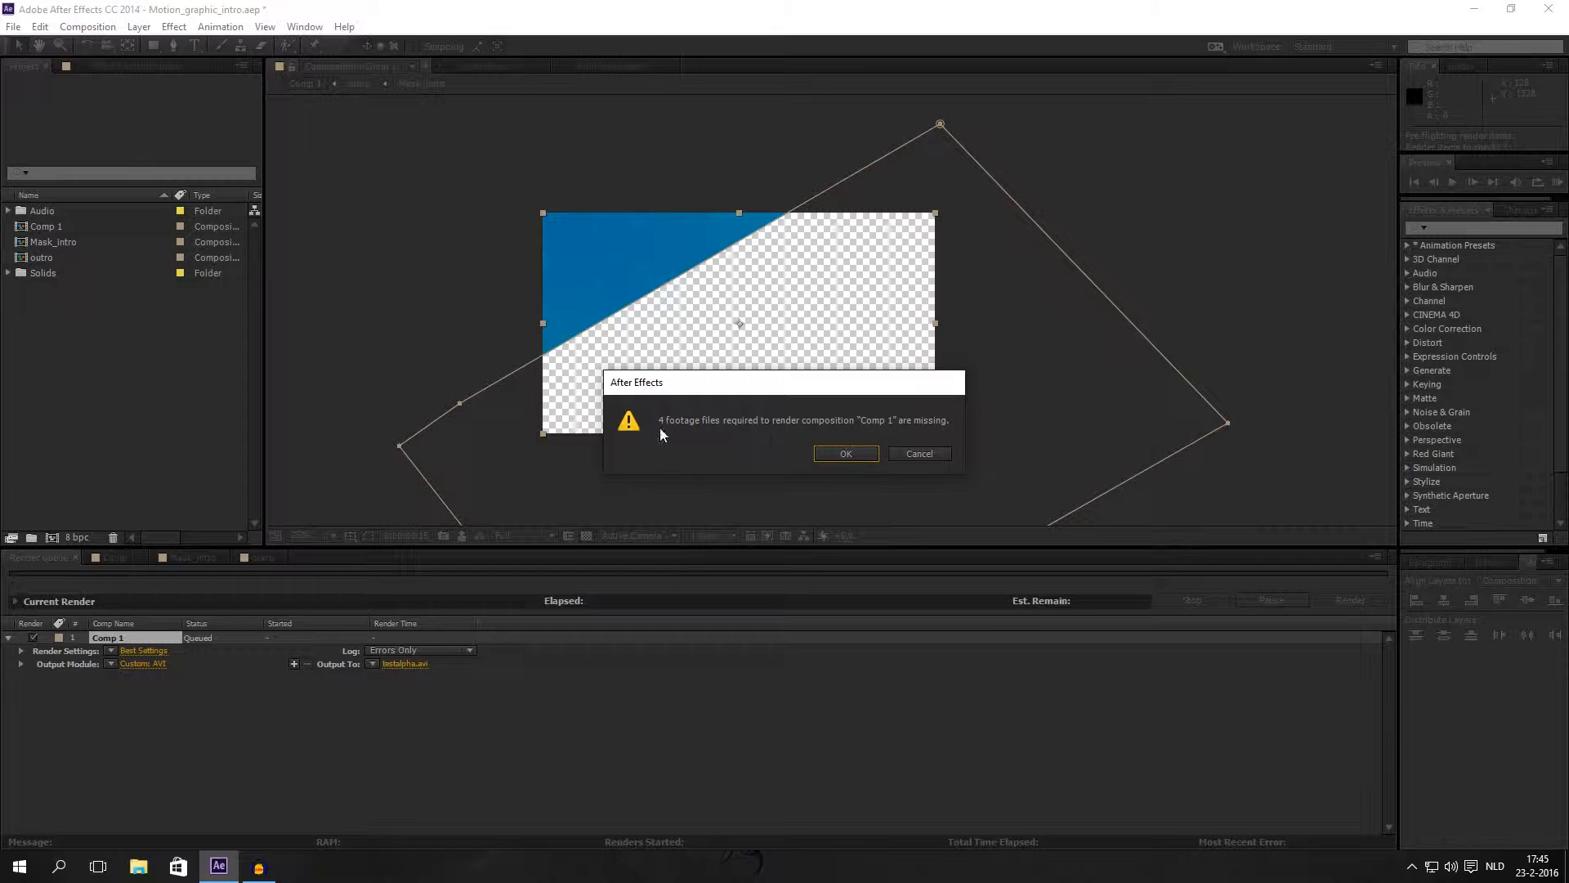
click(914, 454)
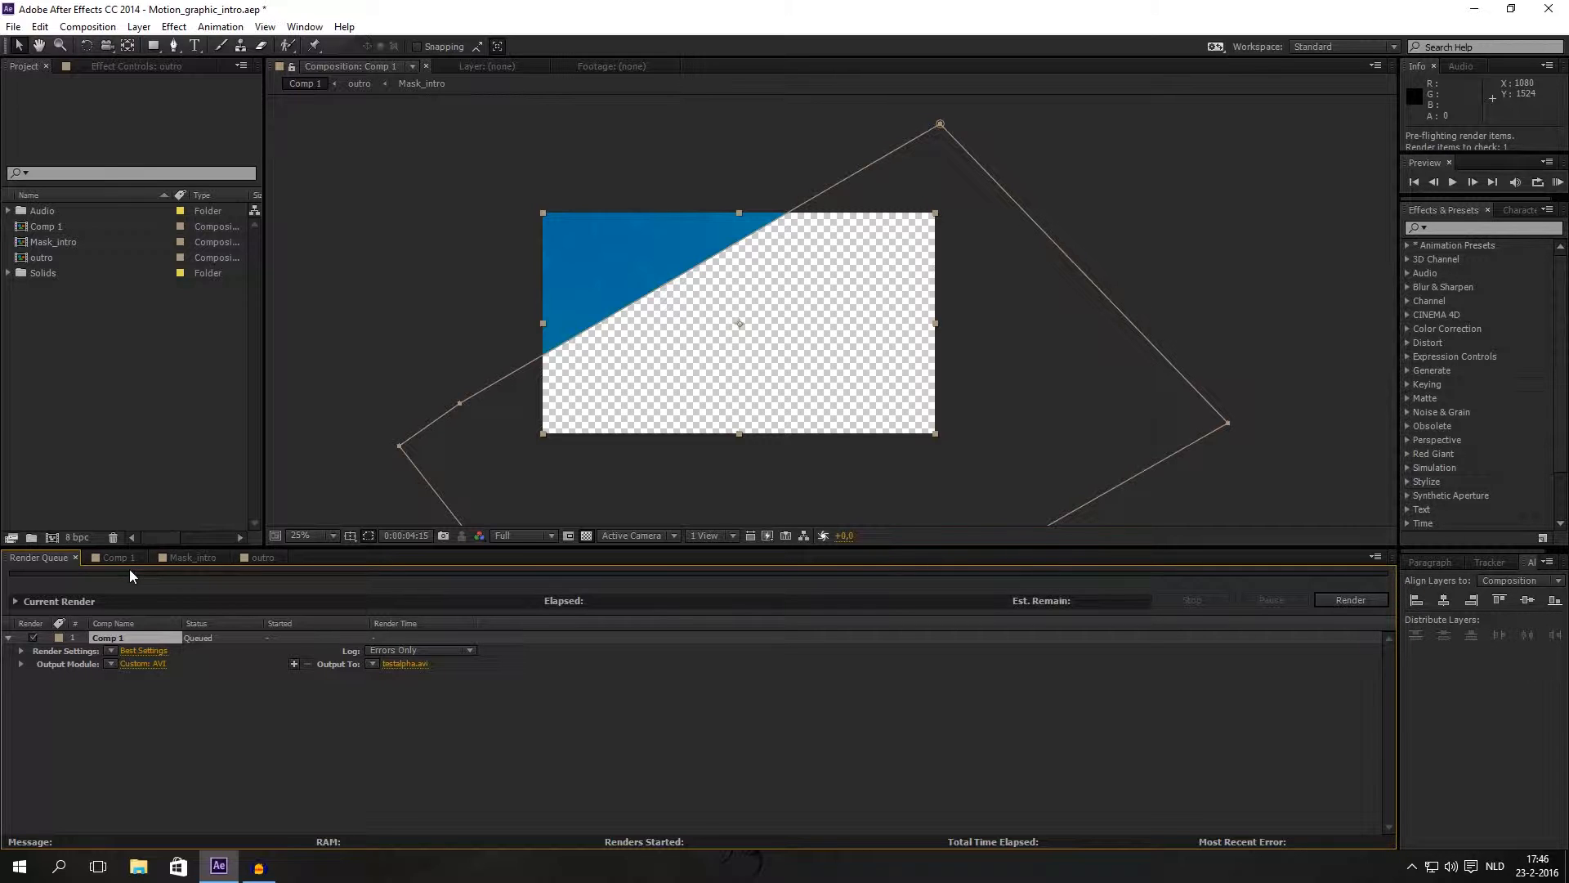
click(175, 673)
Step: Return to the Comp 1 timeline and send the composition to the Adobe Media Encoder queue
click(106, 561)
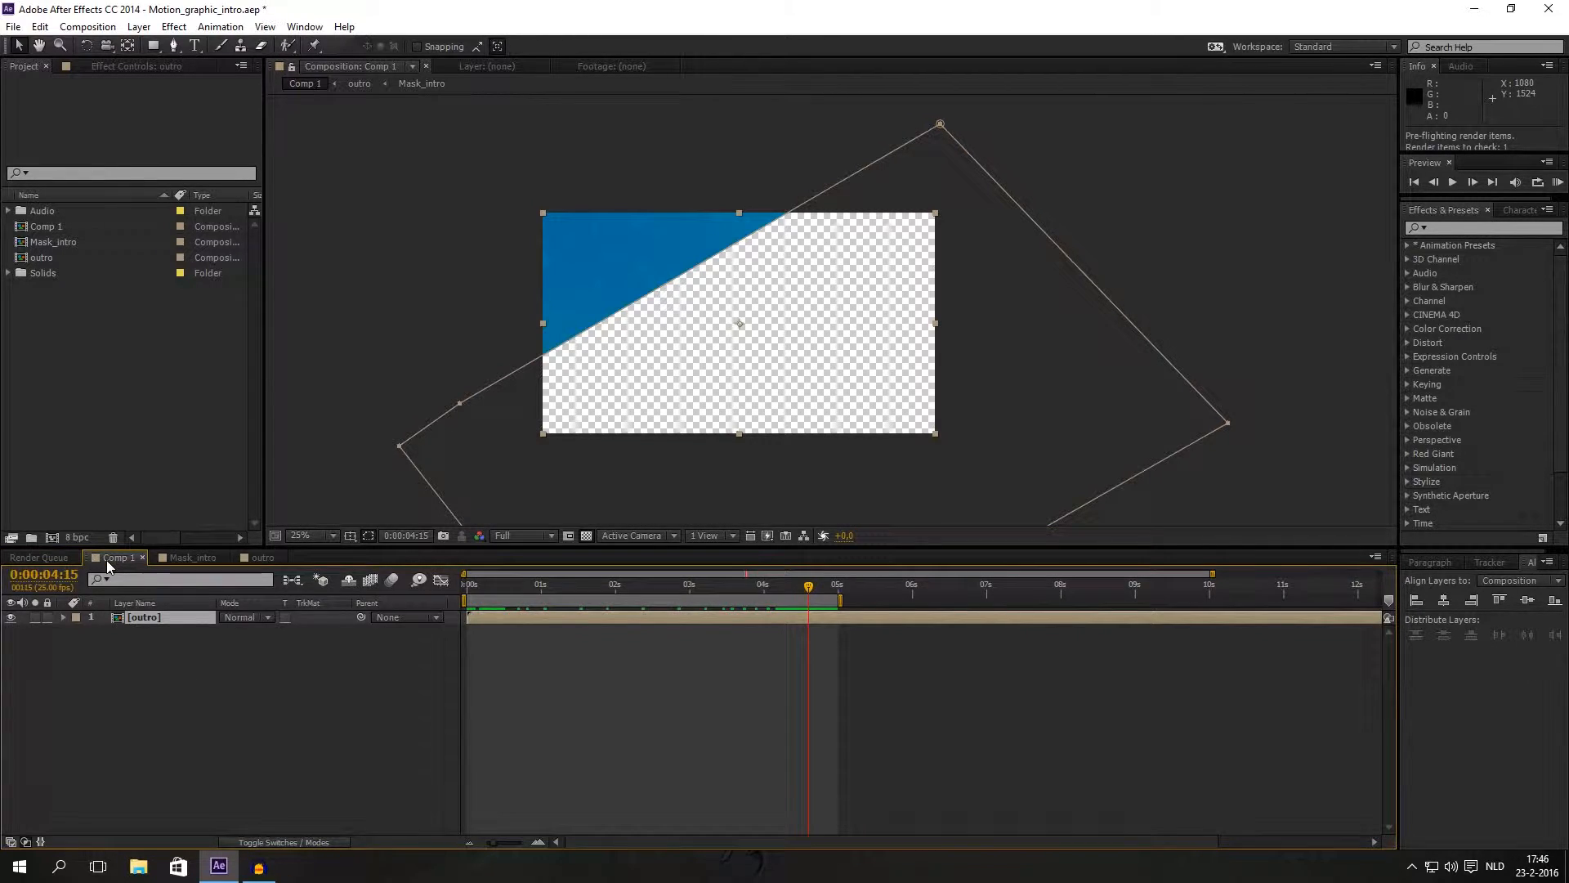
click(232, 690)
click(211, 616)
click(99, 31)
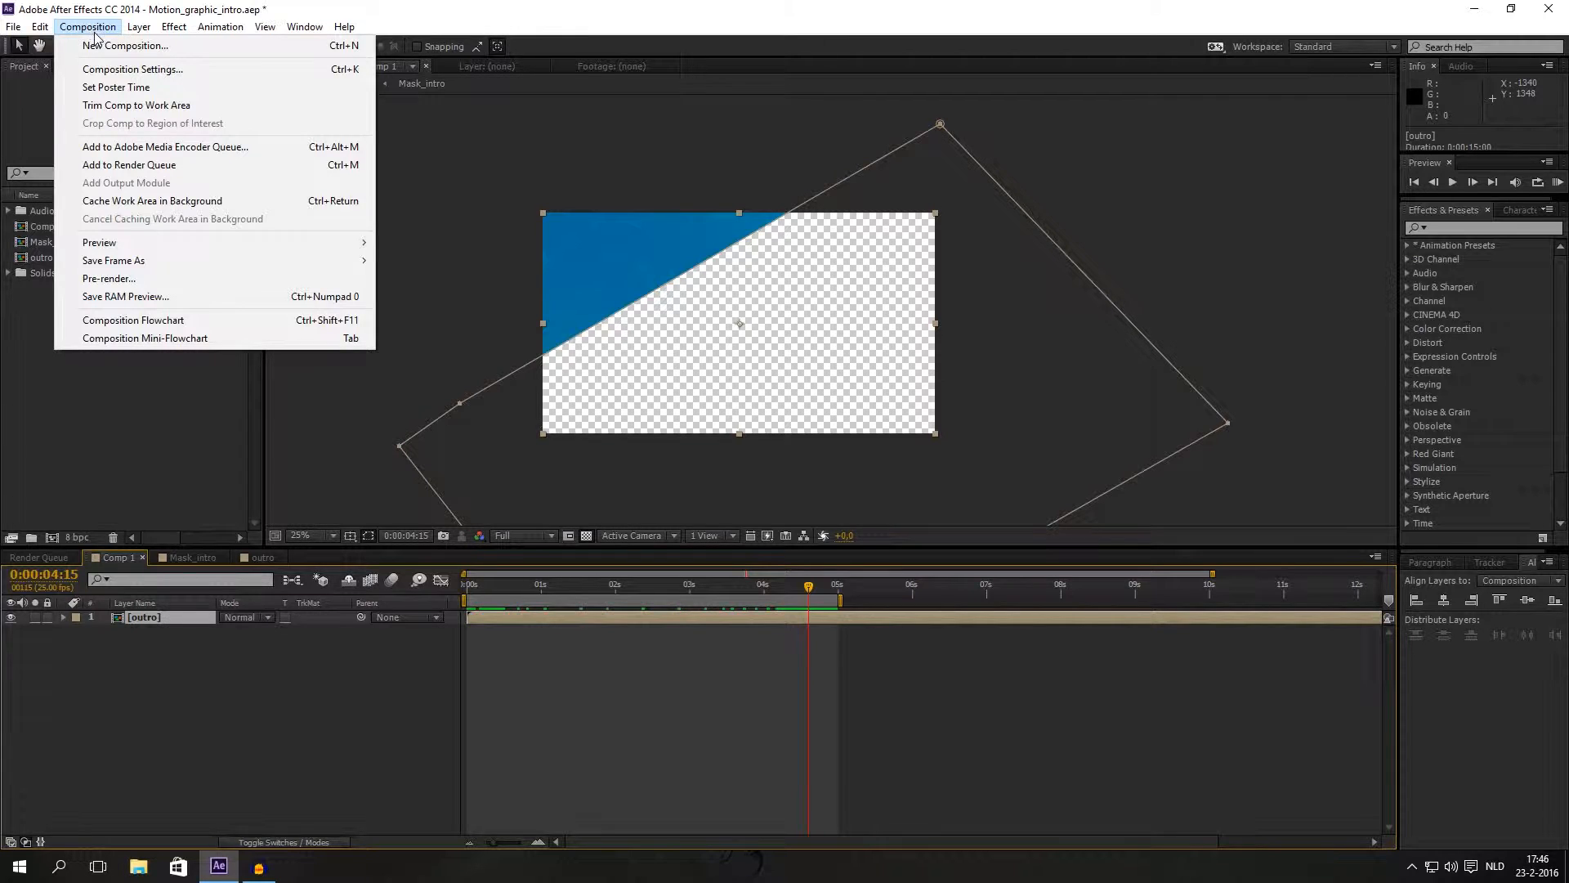
click(211, 153)
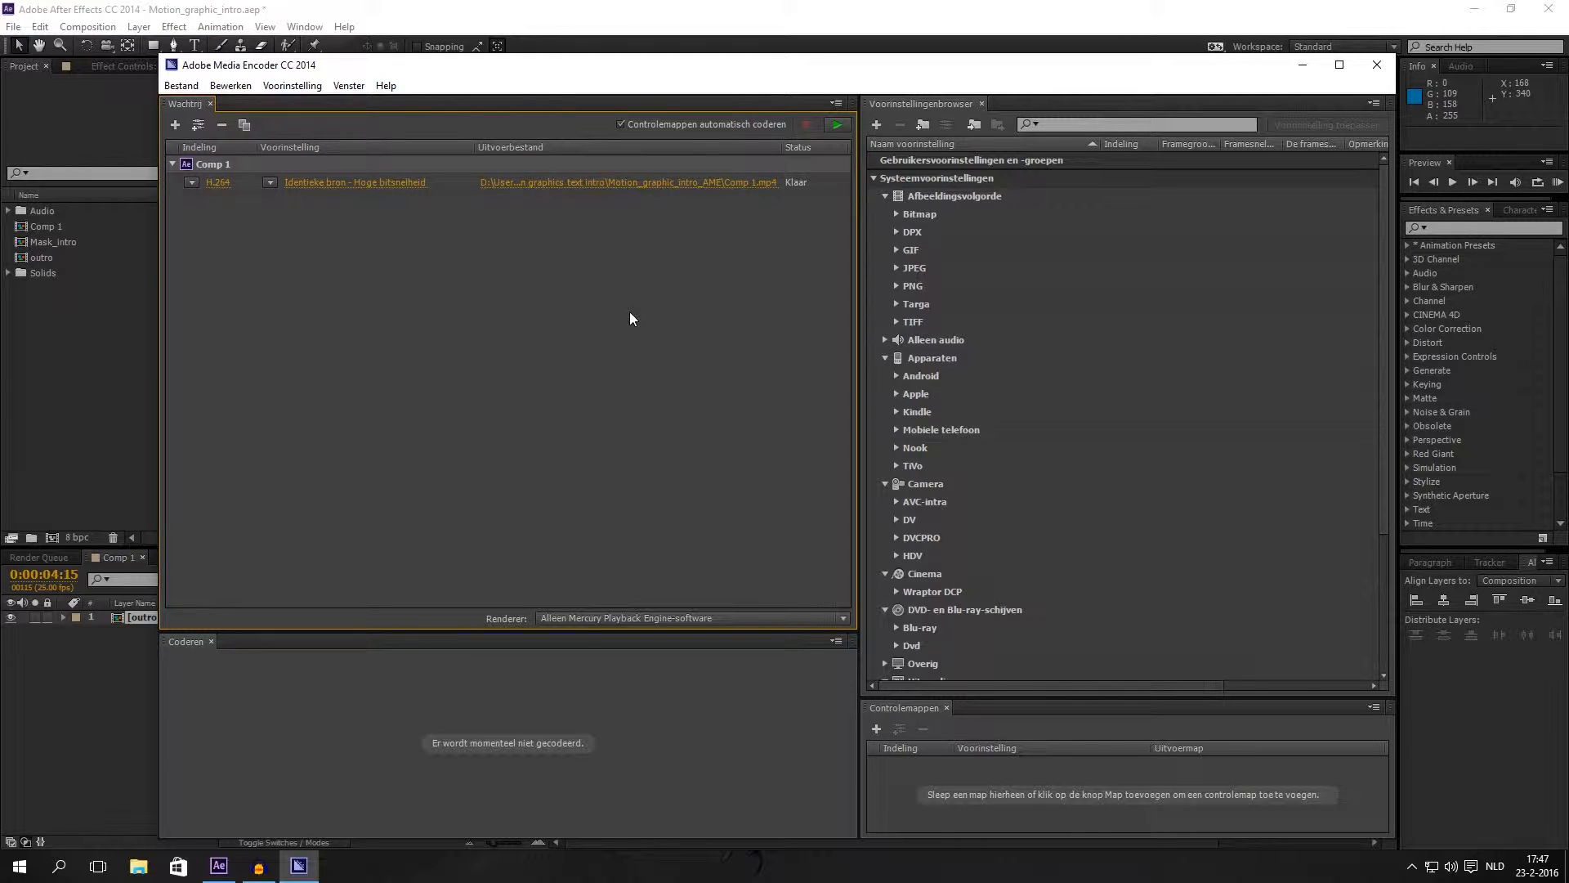
Step: Open the export settings for the queued Comp 1 and choose the H.264 format
click(219, 182)
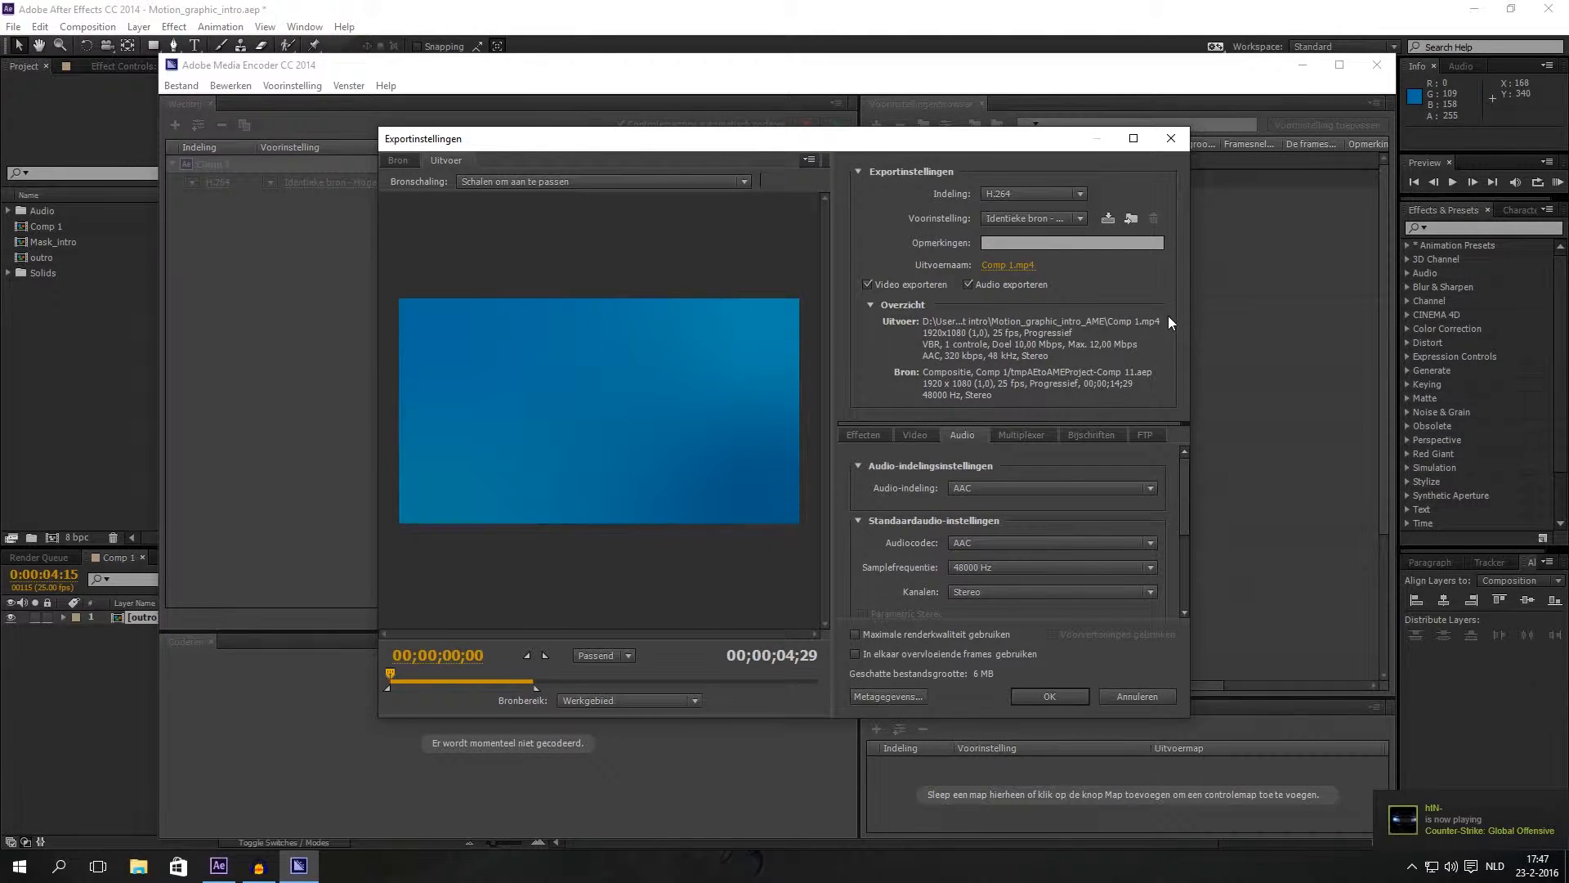
click(1013, 193)
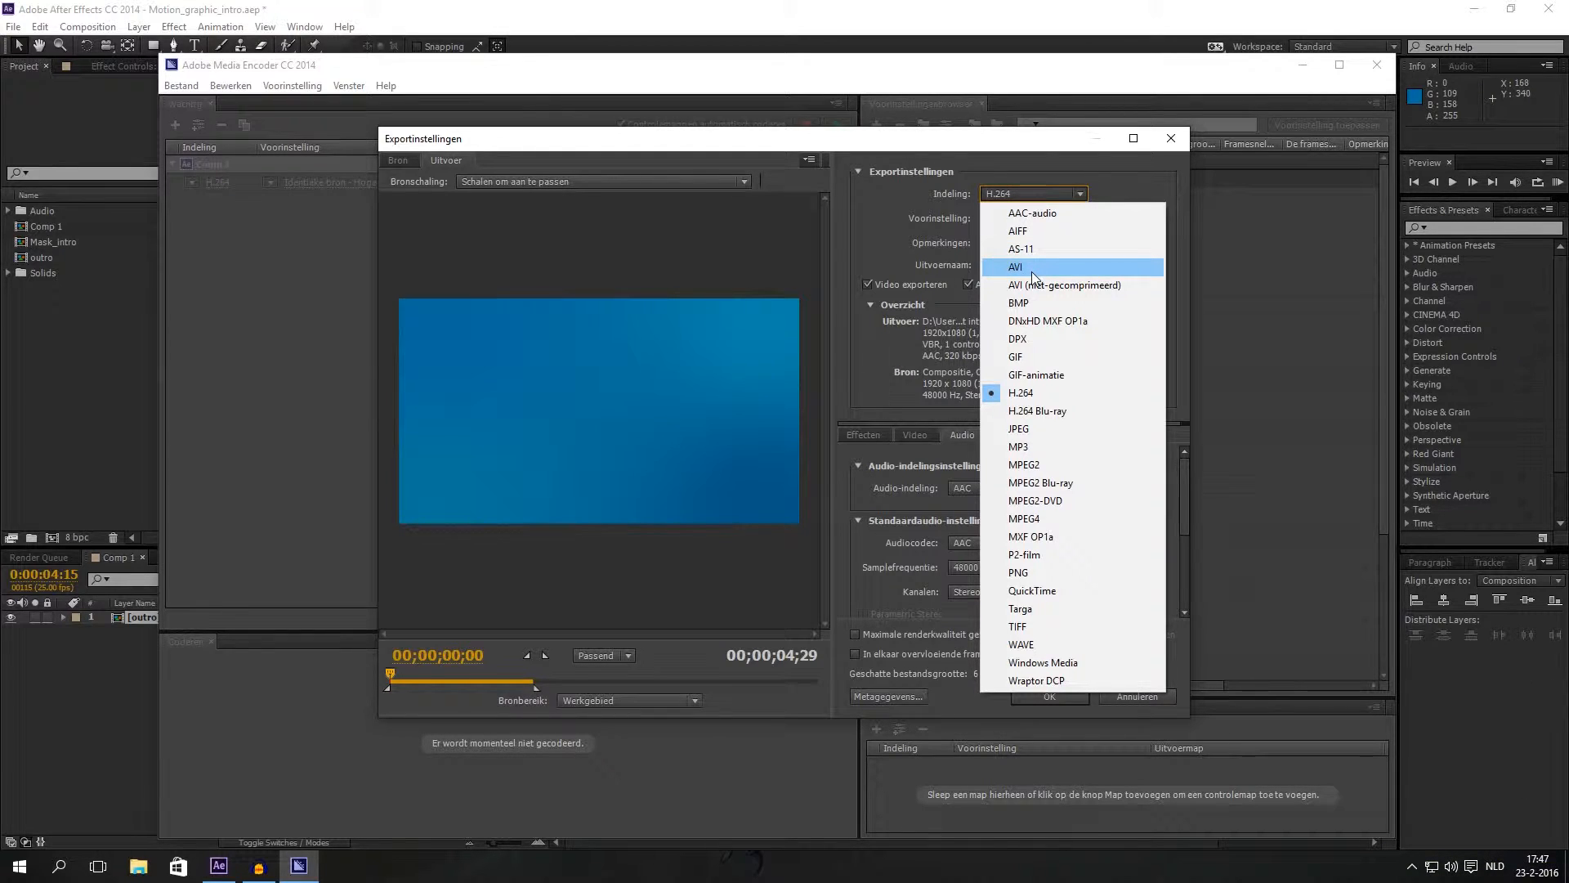
click(1039, 395)
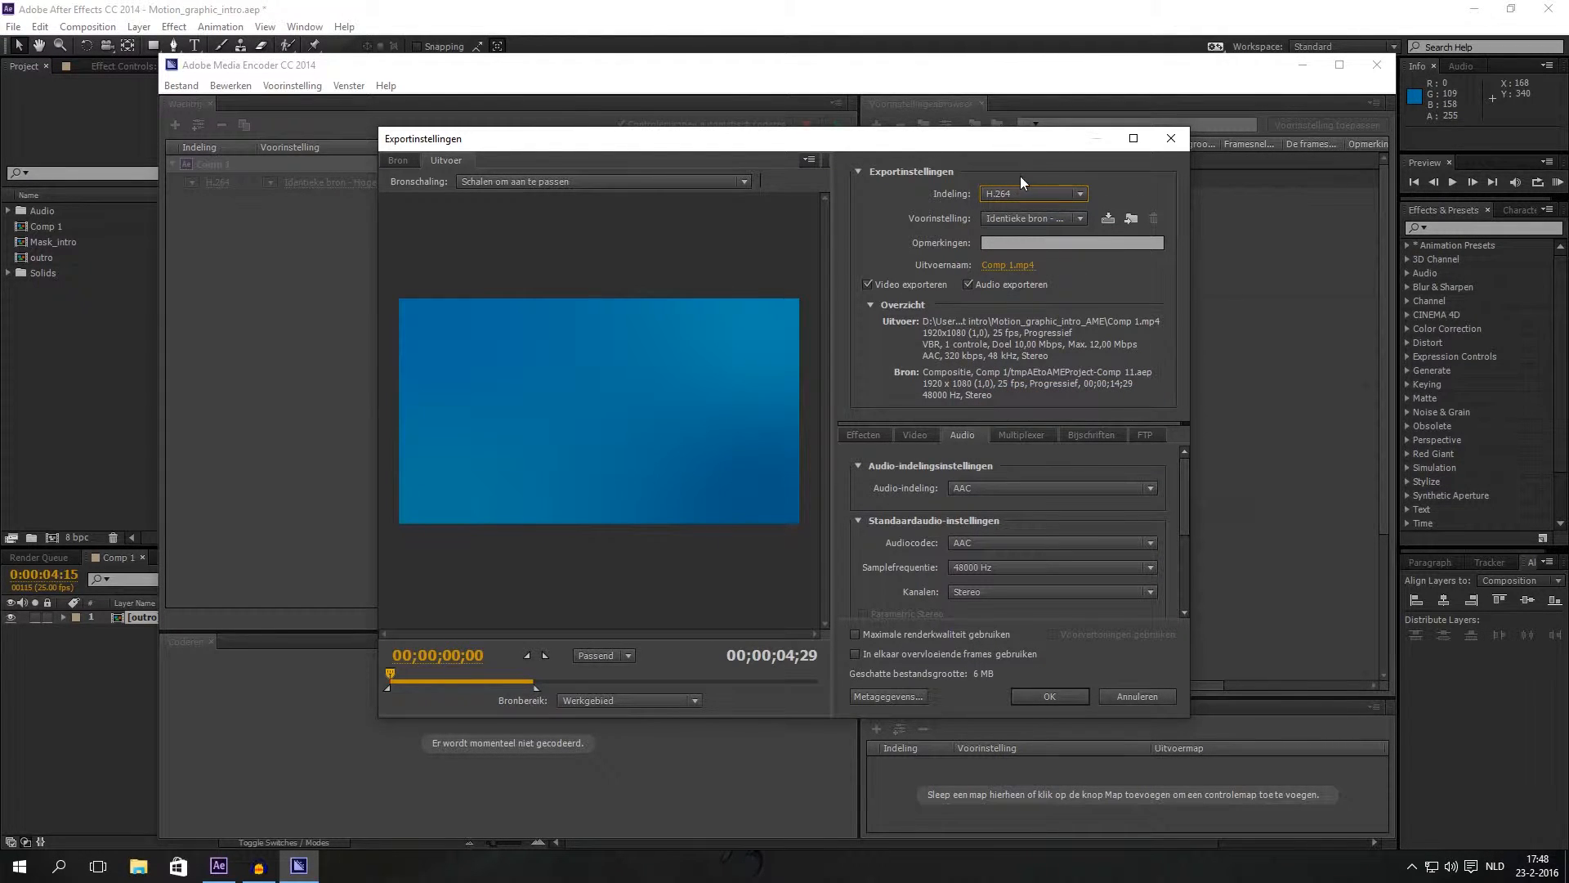
Step: Set the export's output file to test.mp4 in the Bureaublad folder
click(1003, 265)
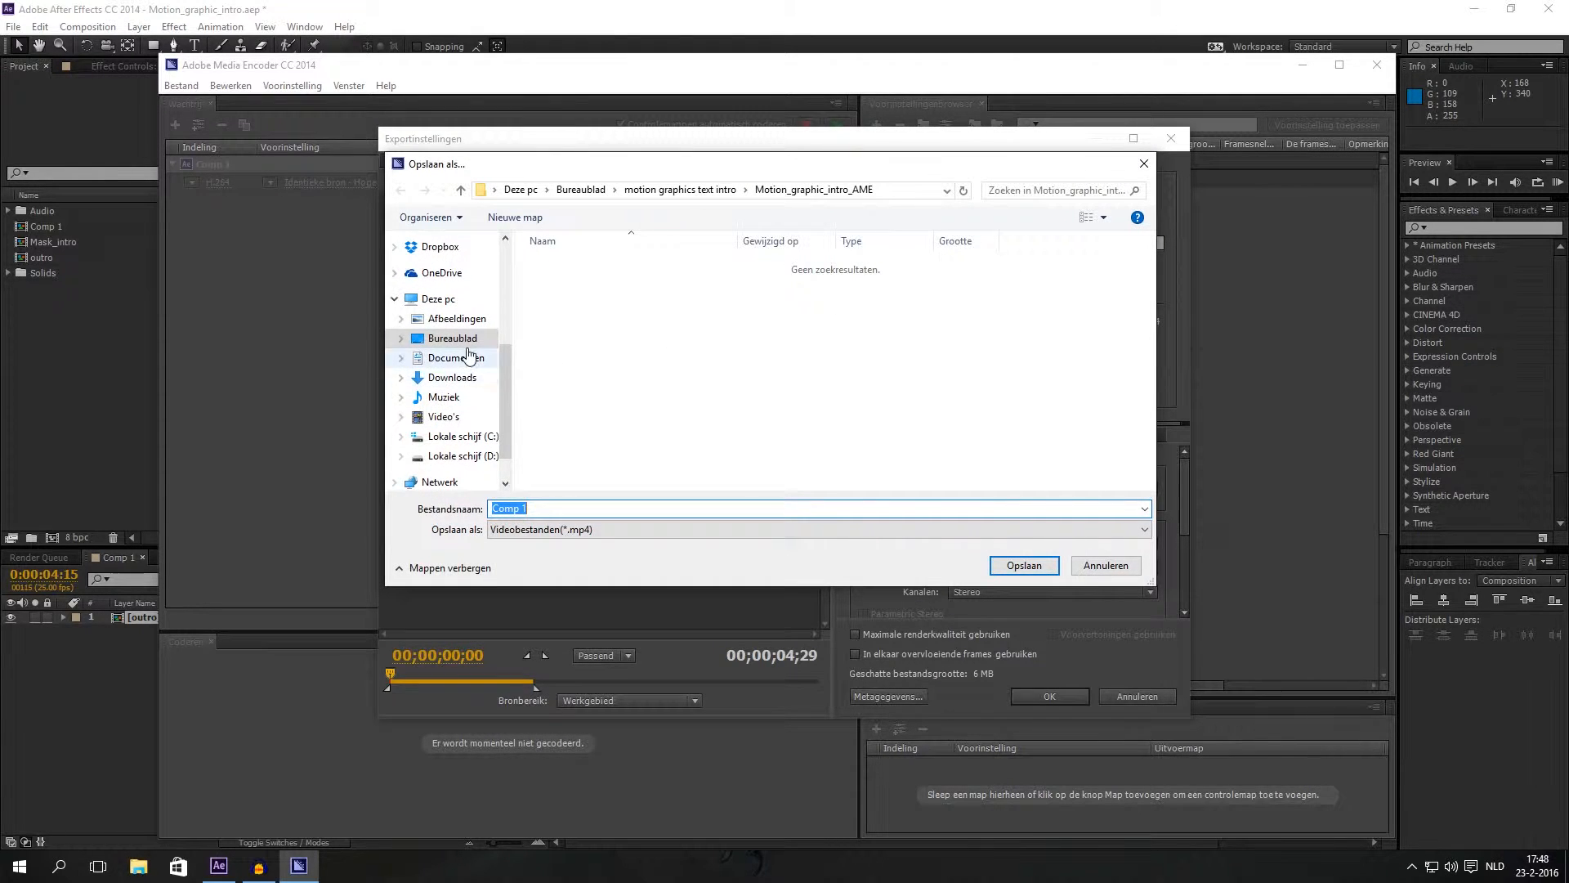
click(458, 338)
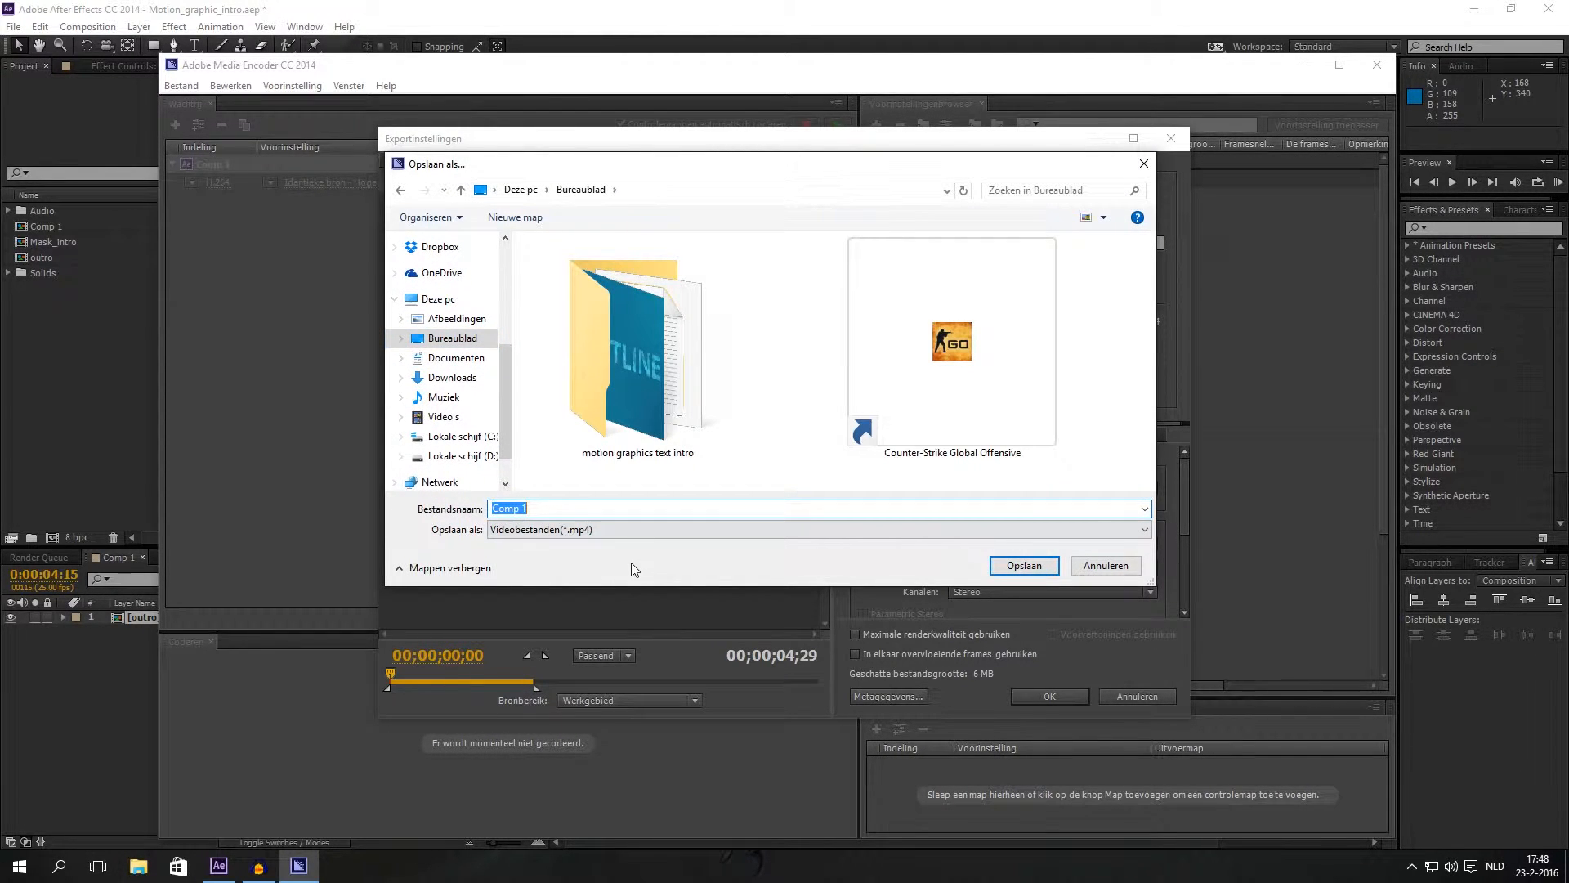
text(test)
click(1024, 566)
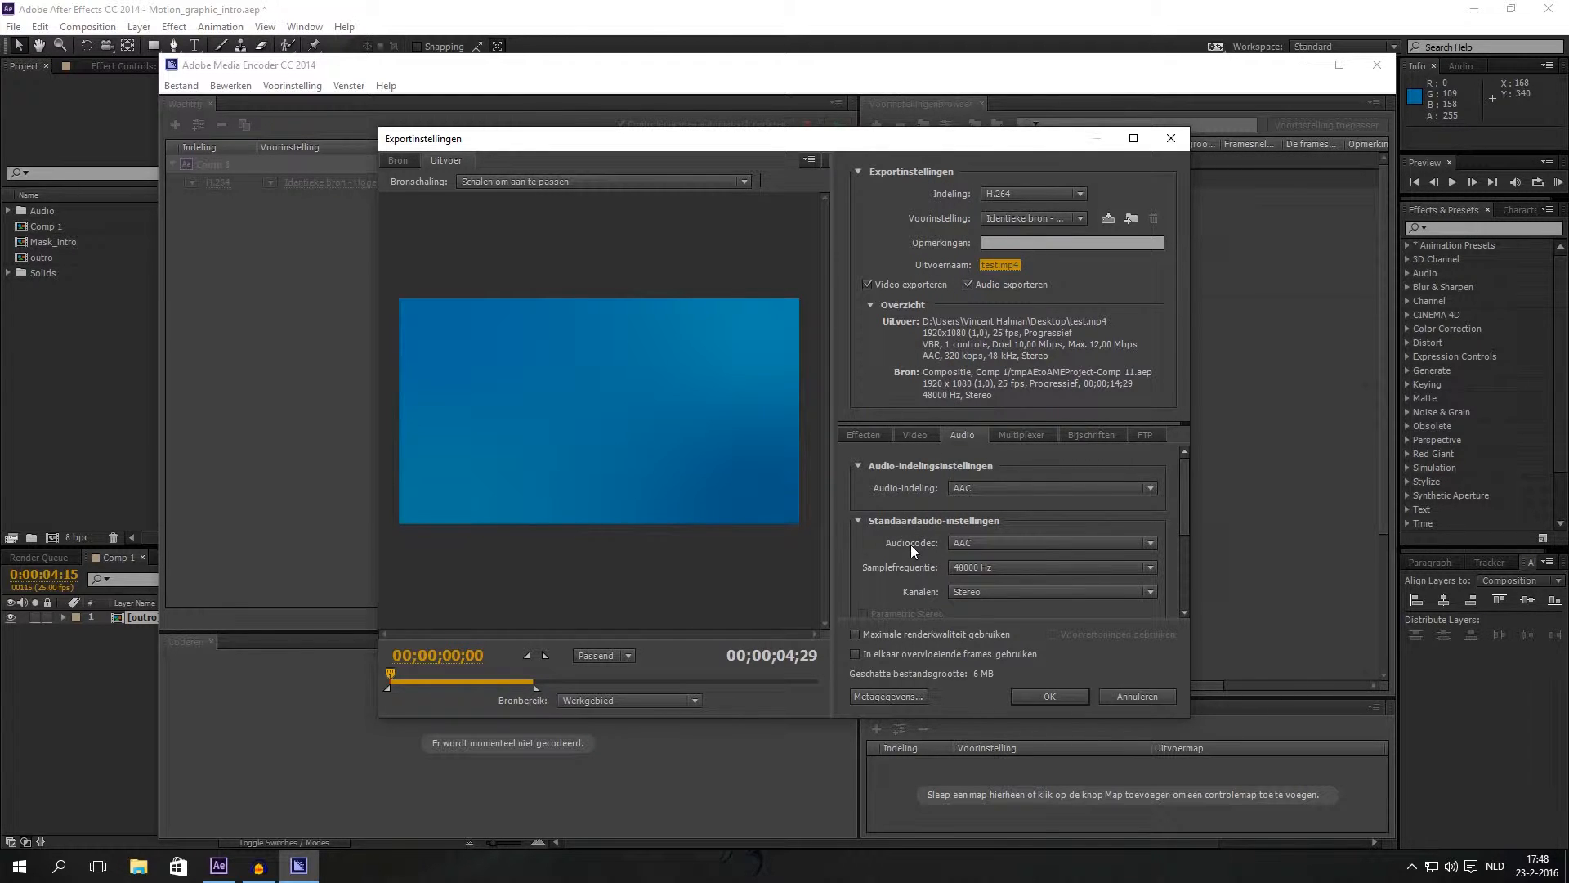
Step: Scrub the export preview near the end of the clip to examine the outro's closing transition
mouse_move(1183, 511)
mouse_down()
mouse_move(1180, 597)
mouse_move(1185, 505)
mouse_up()
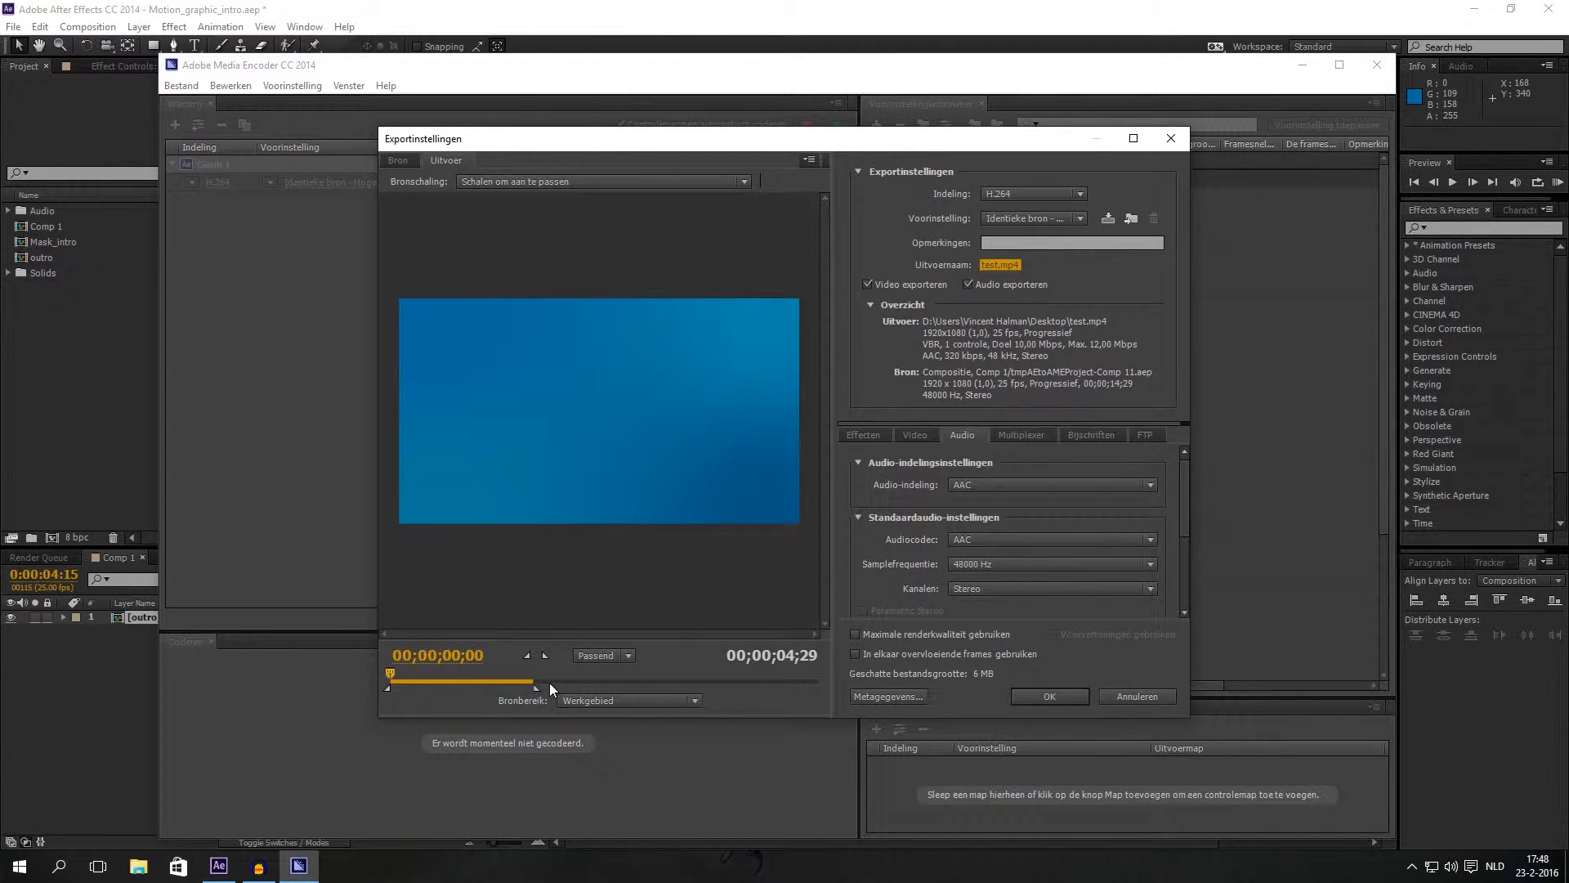
drag(456, 673, 520, 675)
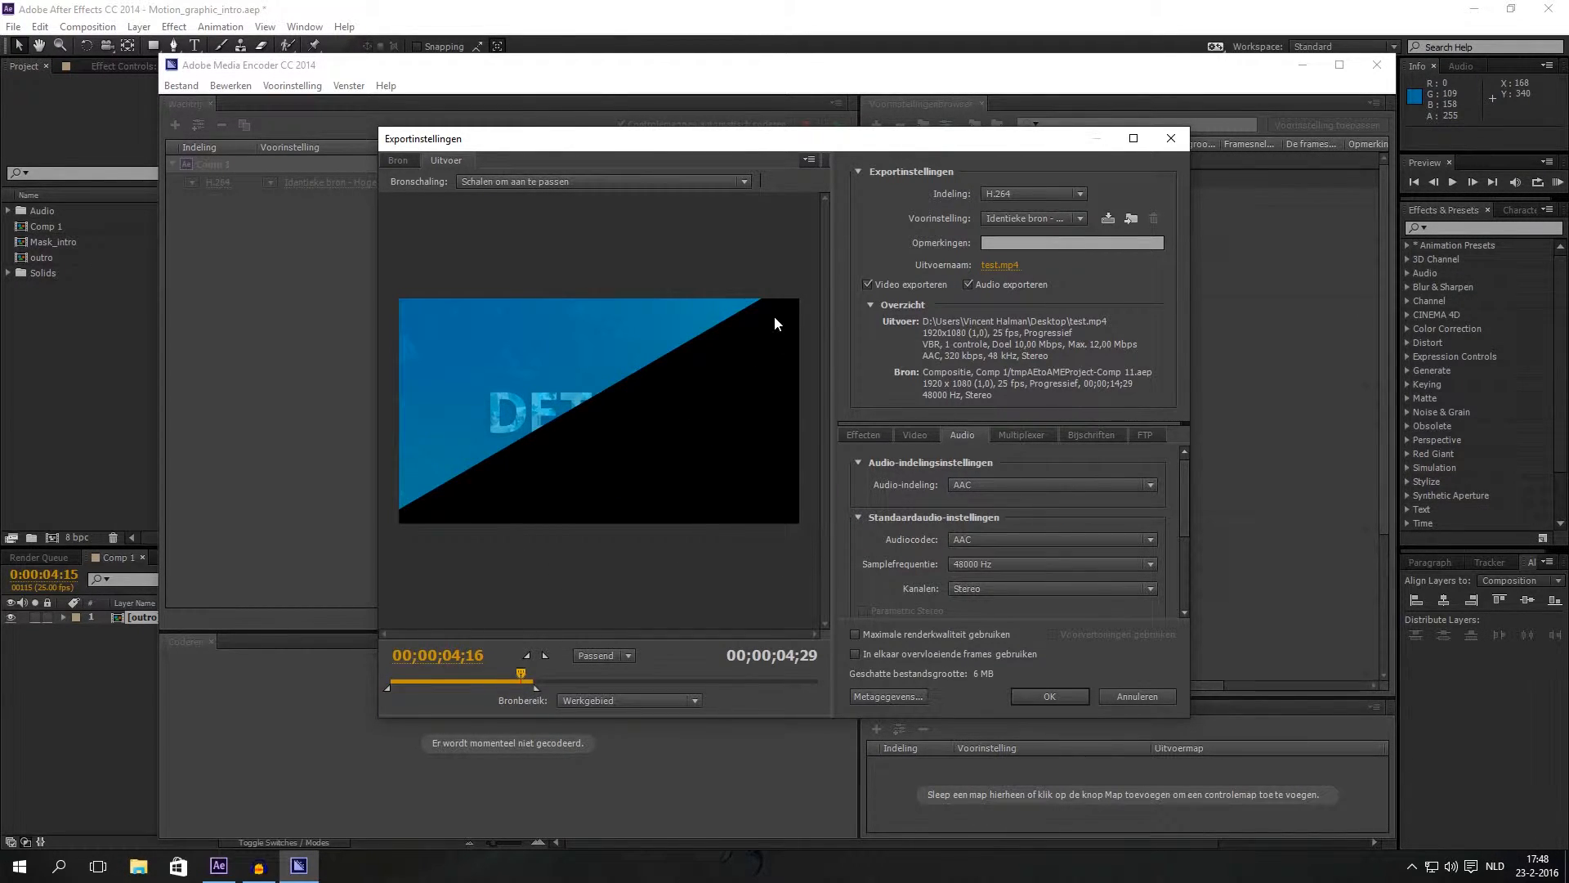
drag(522, 674, 519, 677)
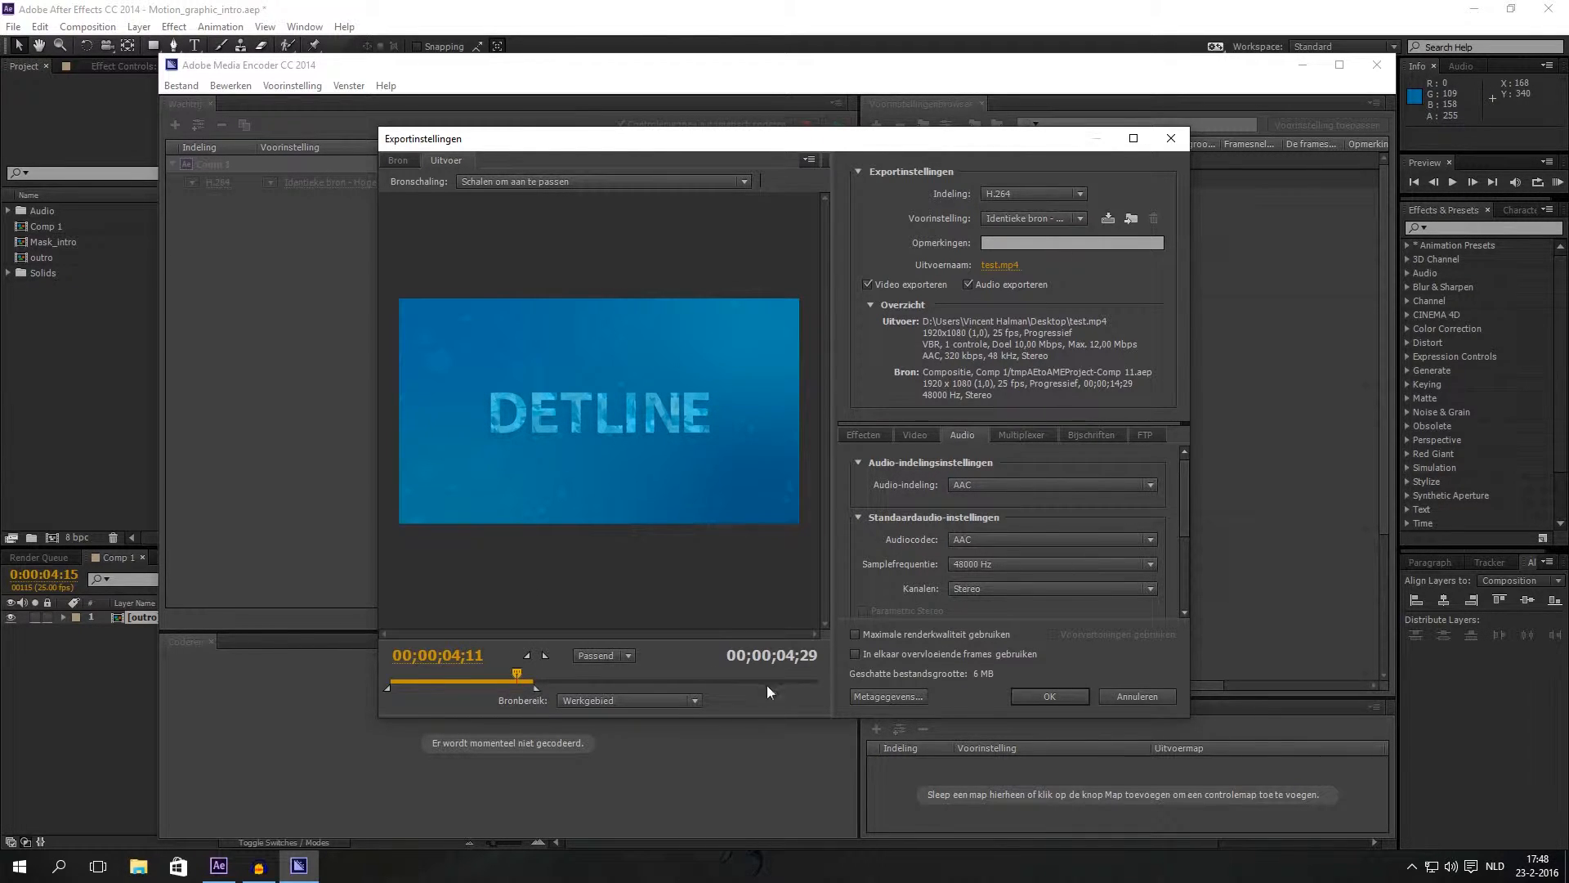
Step: Review the video, audio and effects settings of the H.264 export
click(905, 438)
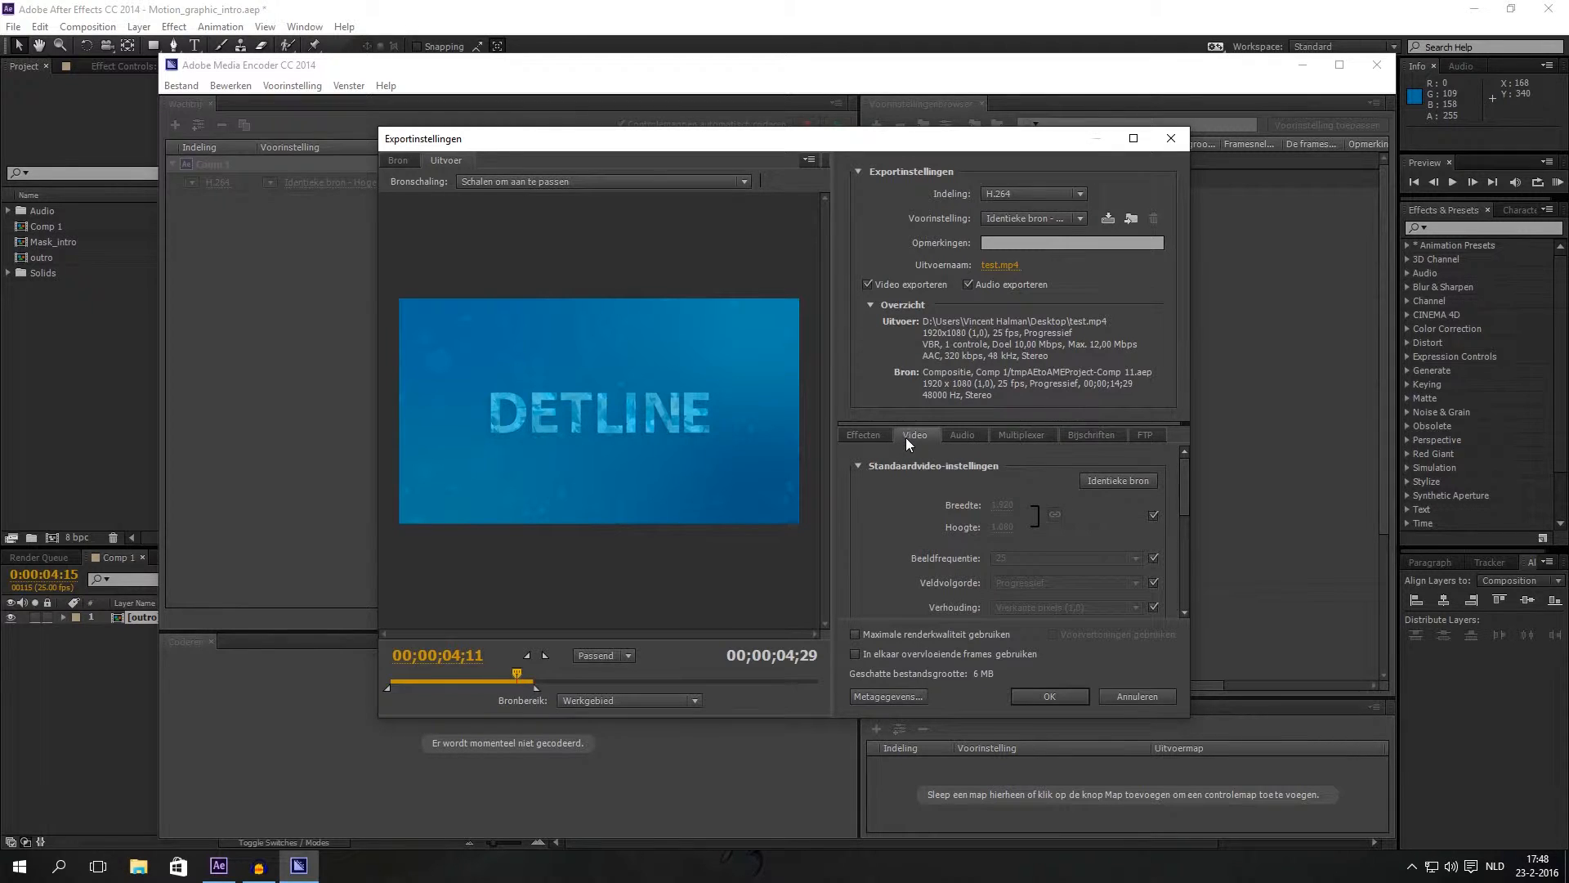
click(951, 438)
scroll(1188, 483, down, 1)
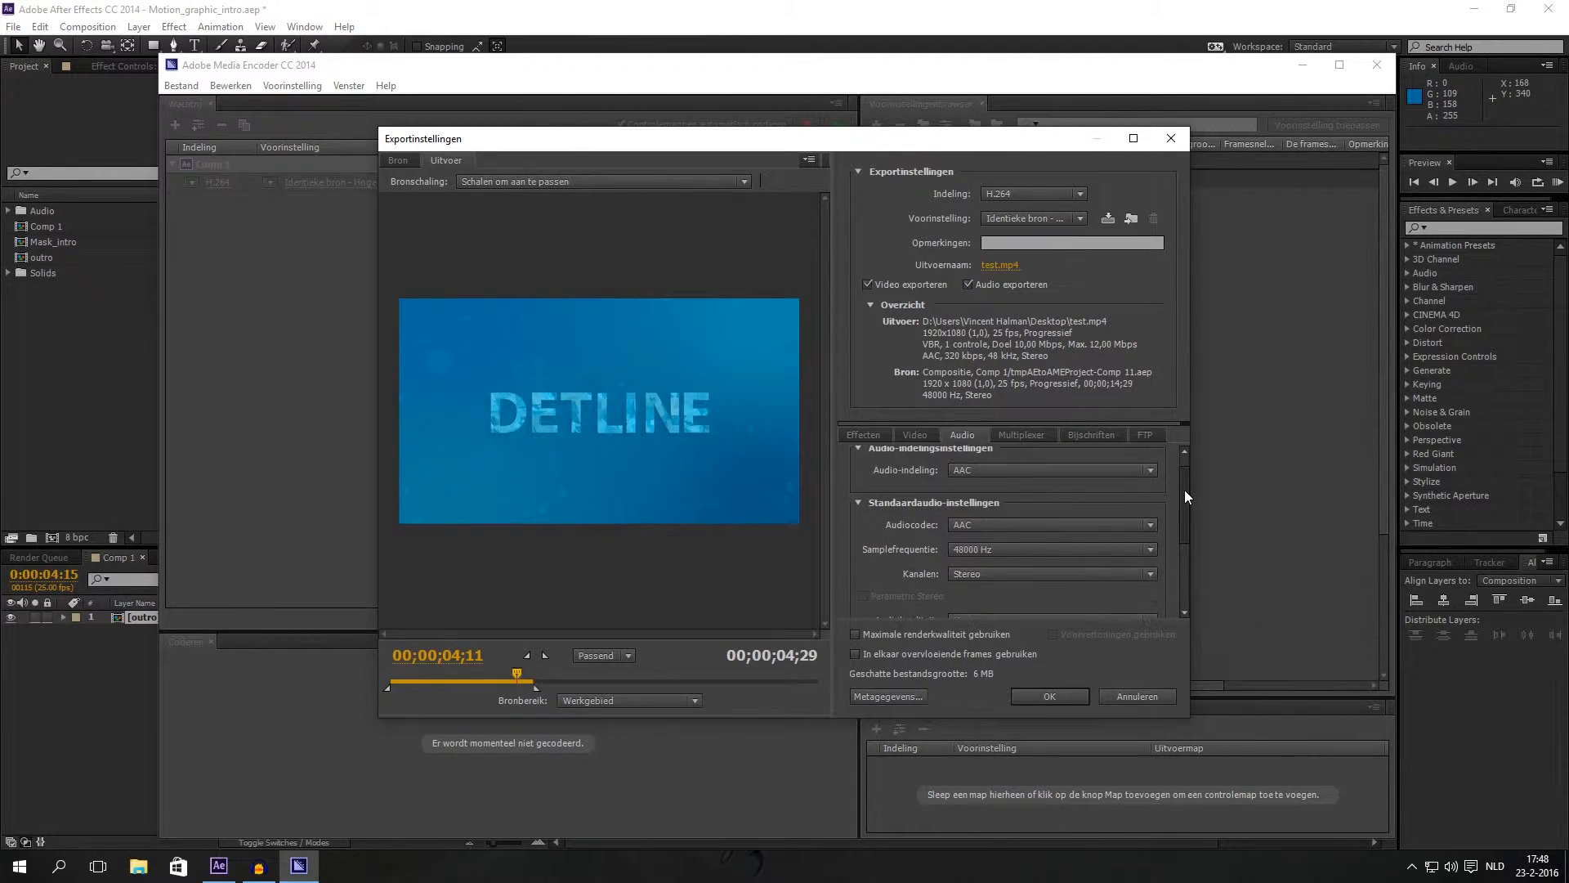
scroll(1095, 518, down, 5)
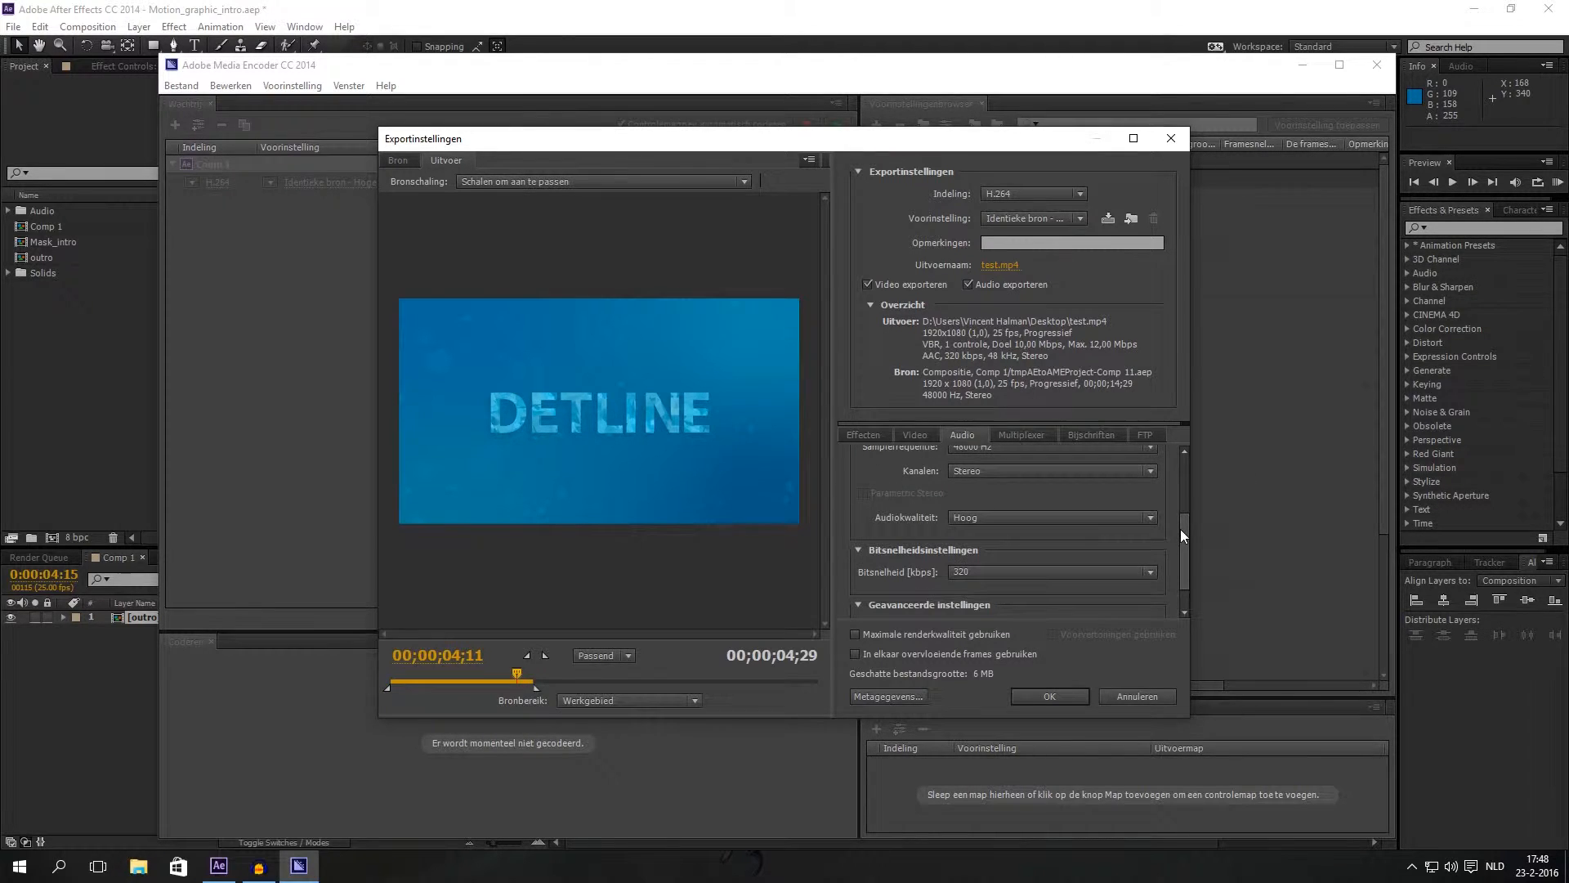
drag(1183, 570, 1177, 473)
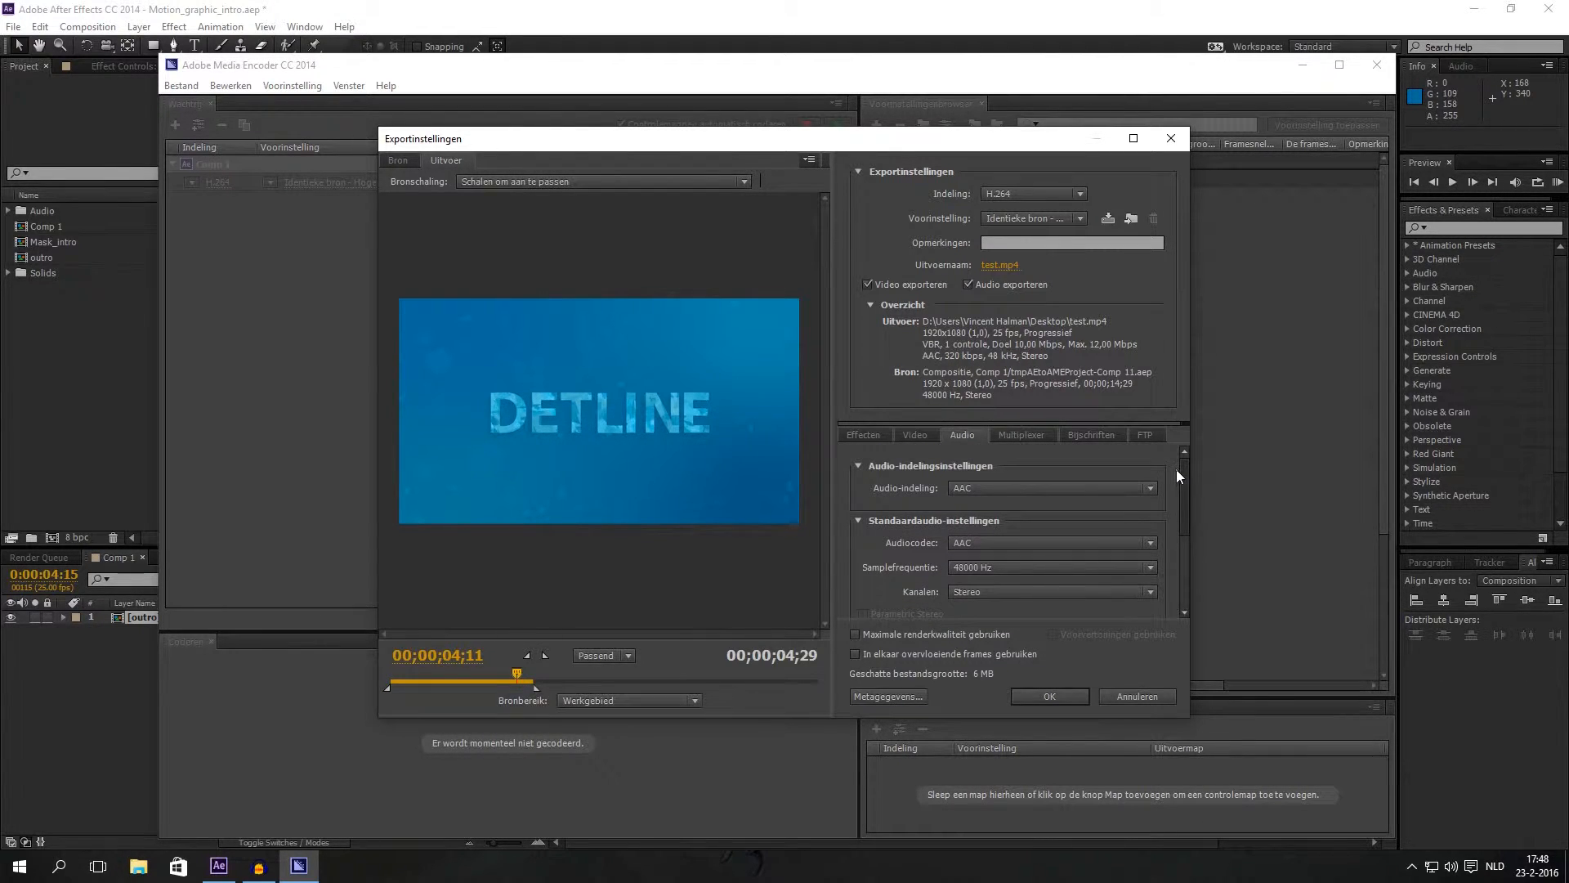
click(873, 436)
mouse_move(1185, 490)
mouse_down()
mouse_move(1187, 539)
mouse_move(1178, 462)
mouse_up()
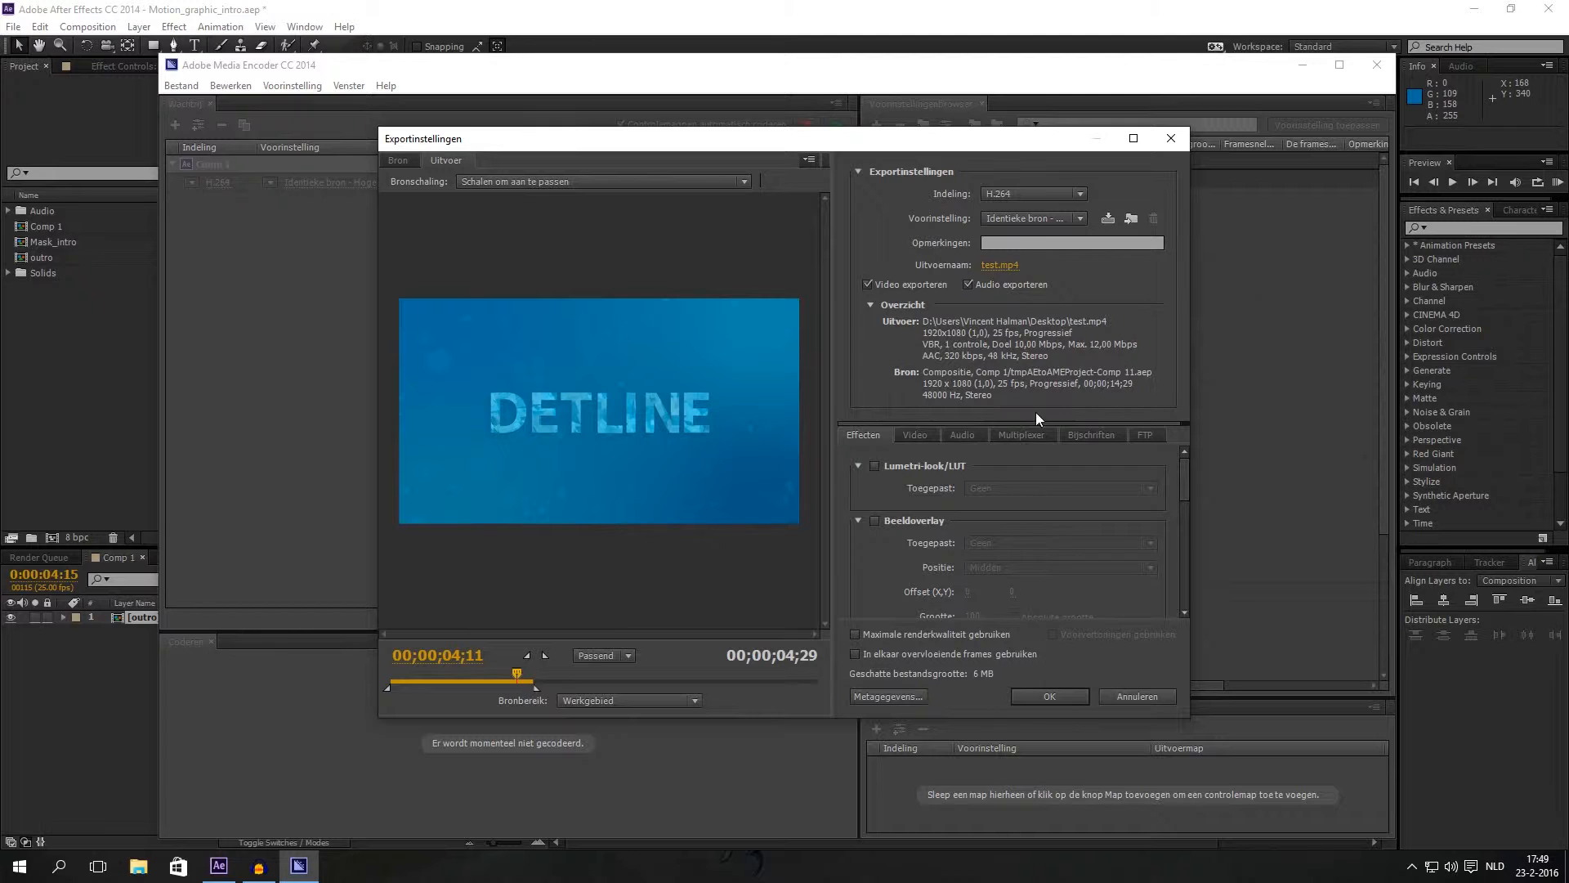
Step: Accept the export settings and start encoding the queued Comp 1 to test.mp4
click(1049, 697)
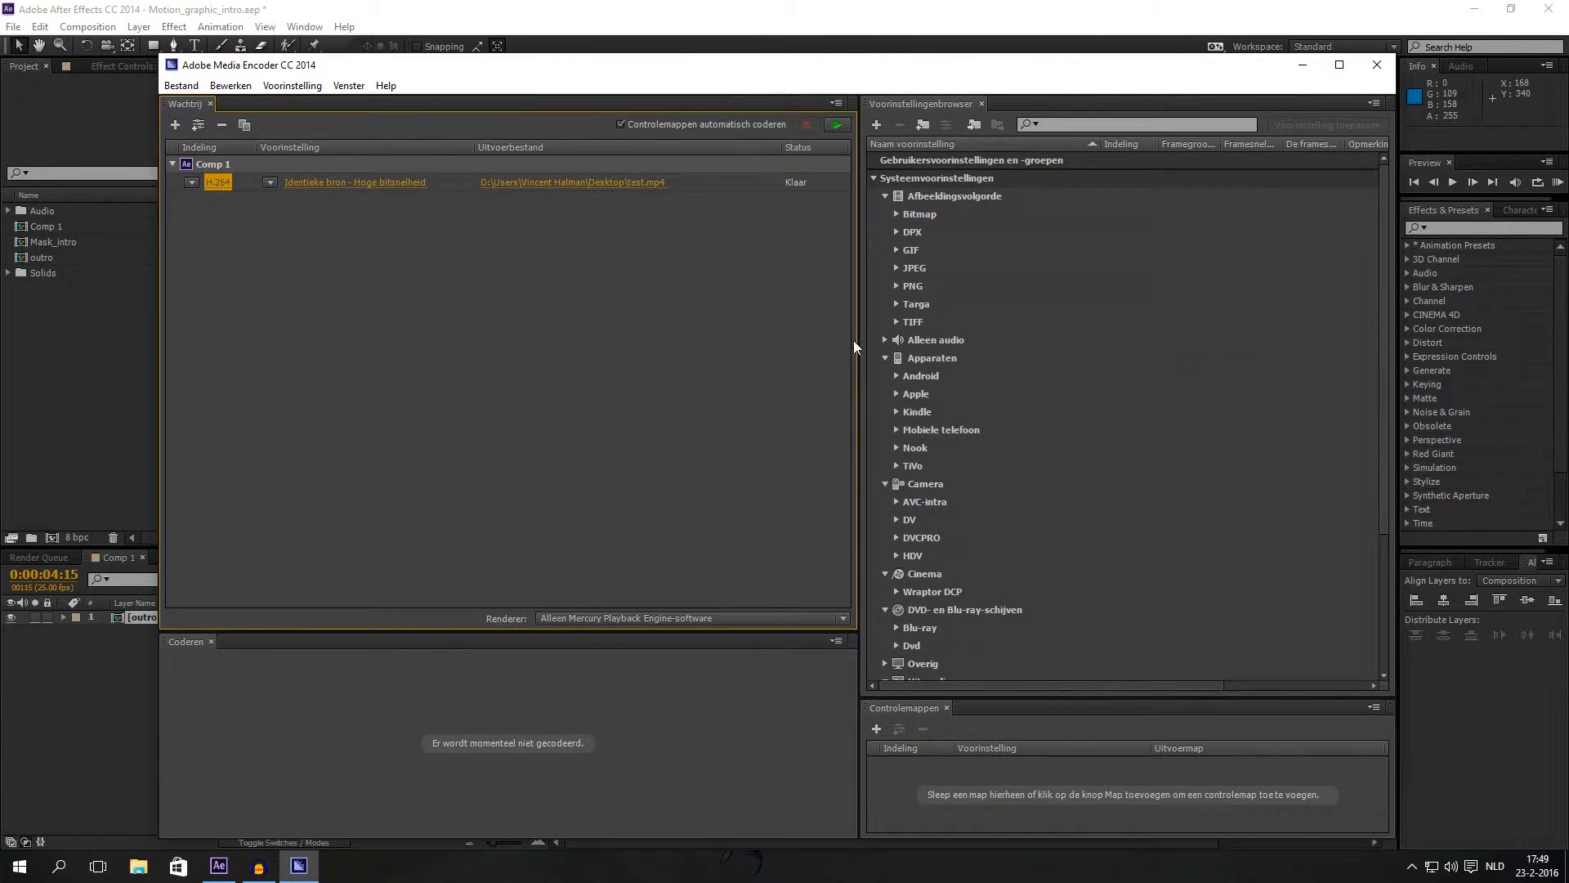
click(837, 125)
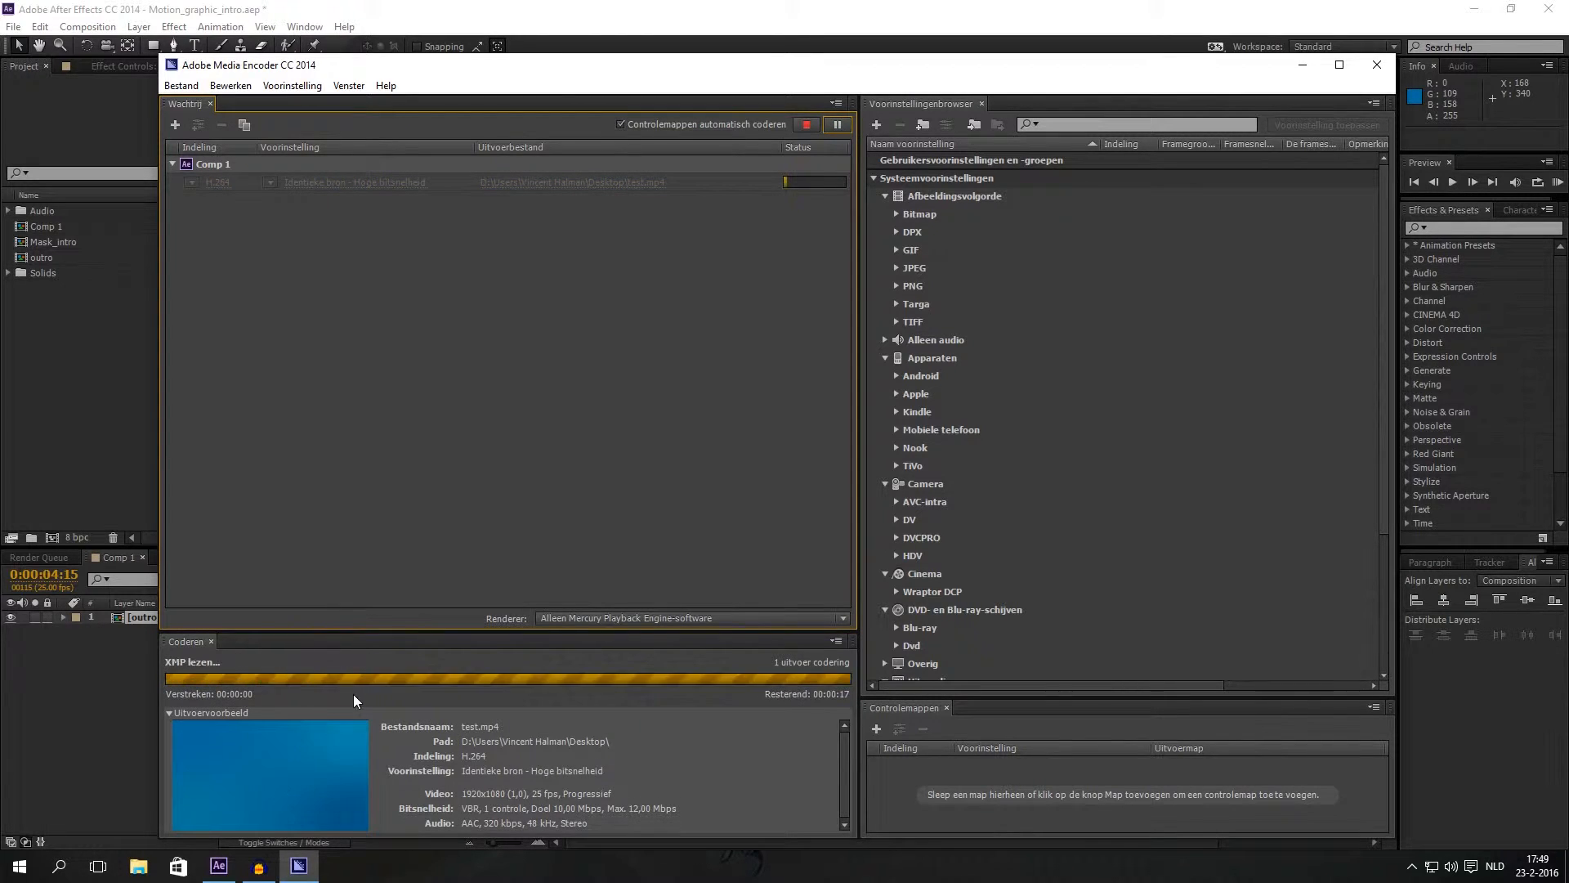